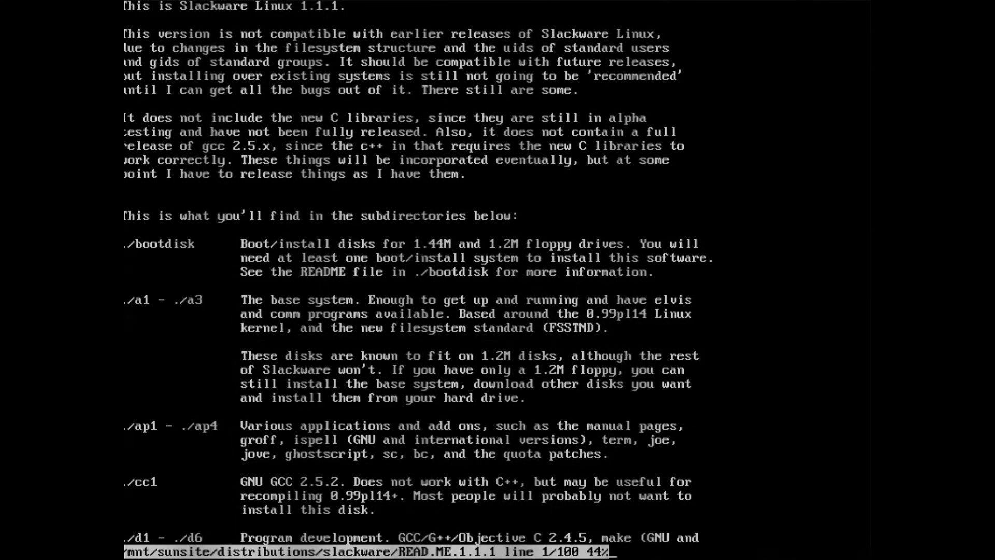
# - Page through the Slackware README in less to its end
pyautogui.press('space')
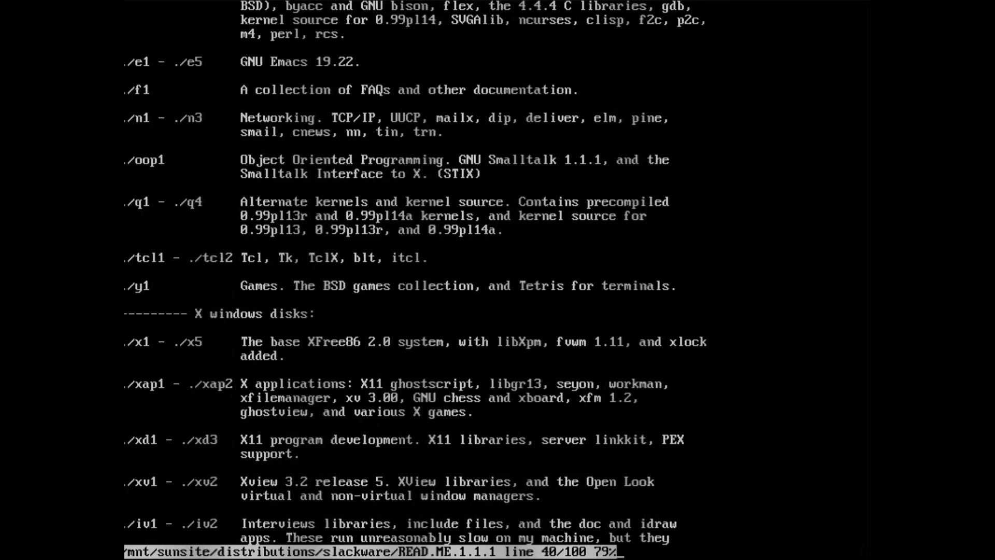
pyautogui.press('space')
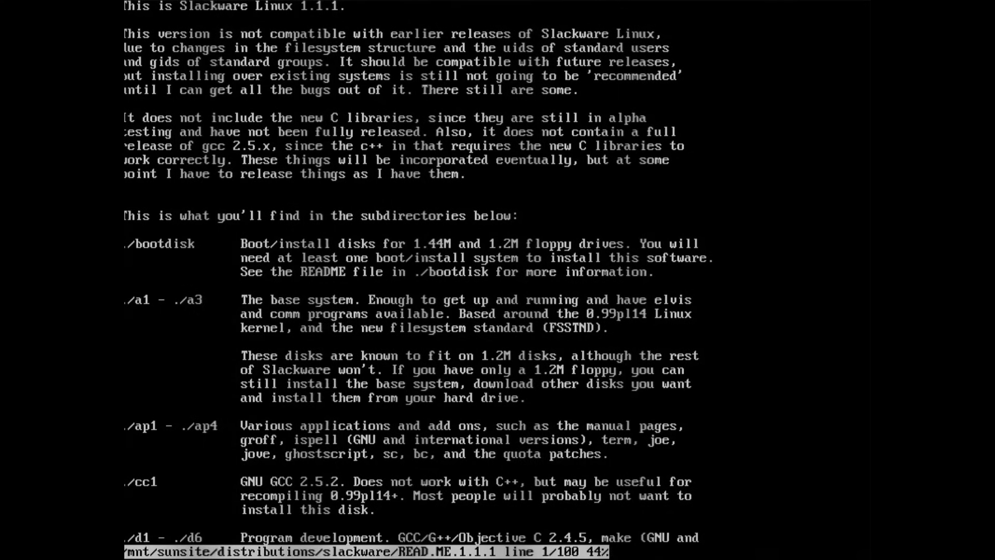
pyautogui.press('space')
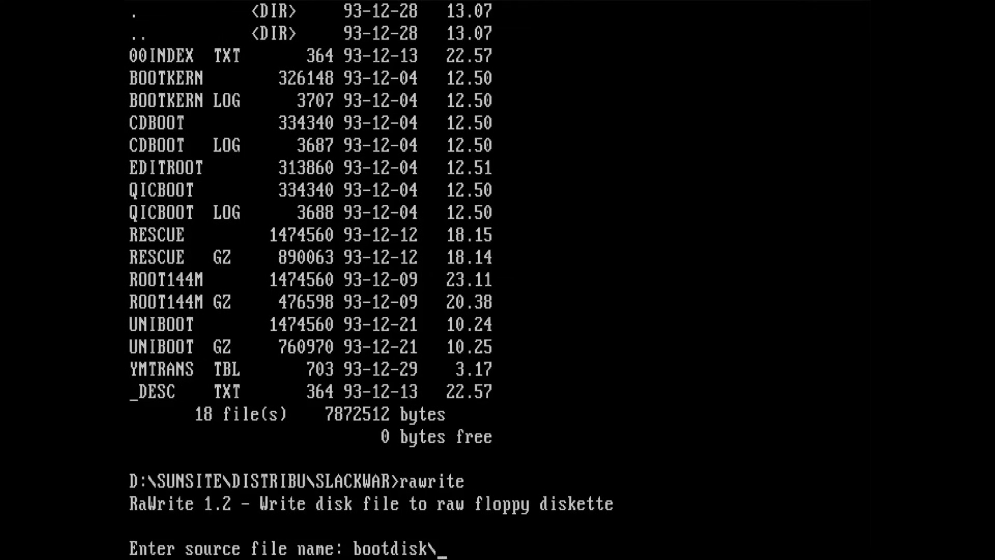
# - Write the bootdisk\1_44Meg\uniboot image to the floppy in drive A: with RaWrite
pyautogui.write('1_44Meg\\')
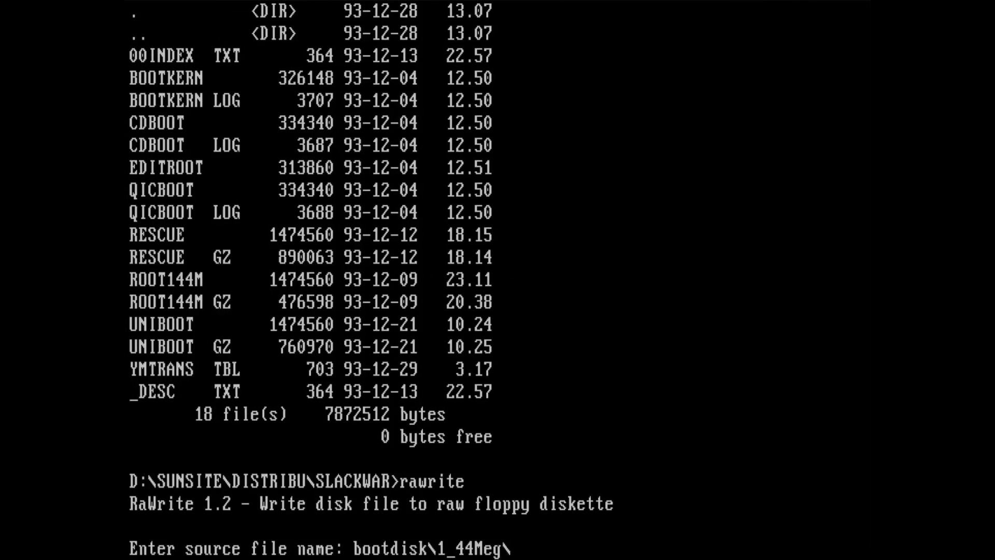
pyautogui.write('unibooy')
pyautogui.press('BackSpace')
pyautogui.write('t')
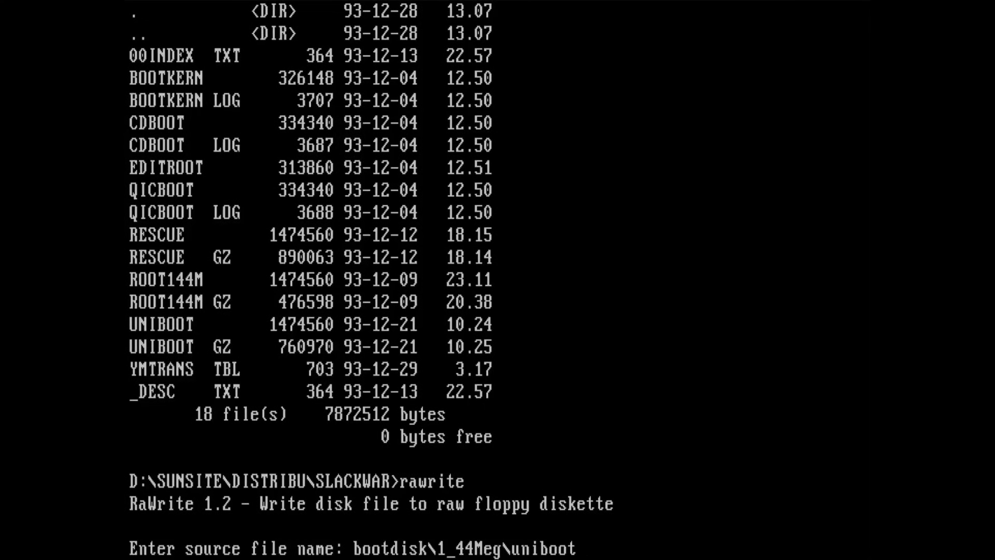
pyautogui.press('Return')
pyautogui.write('A:')
pyautogui.press('Return')
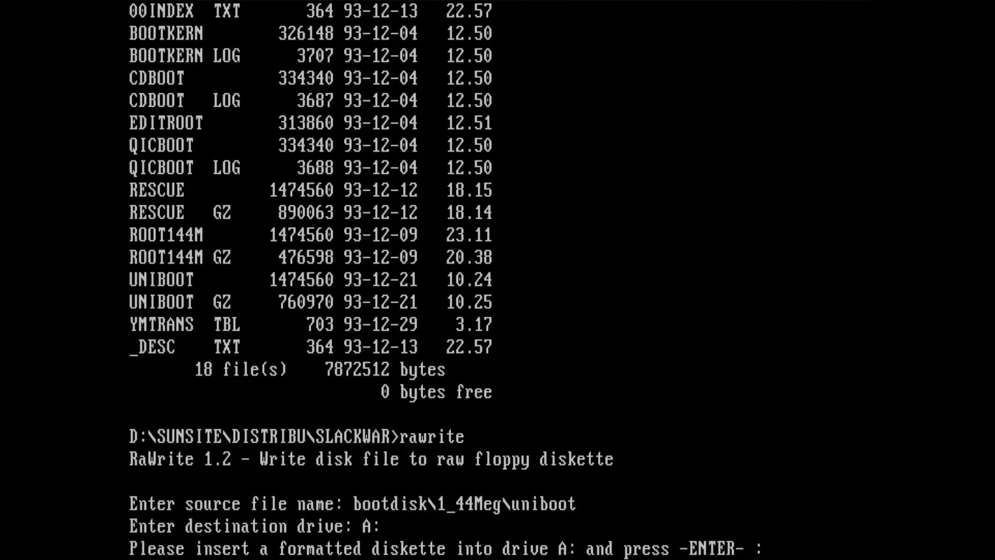
pyautogui.press('Return')
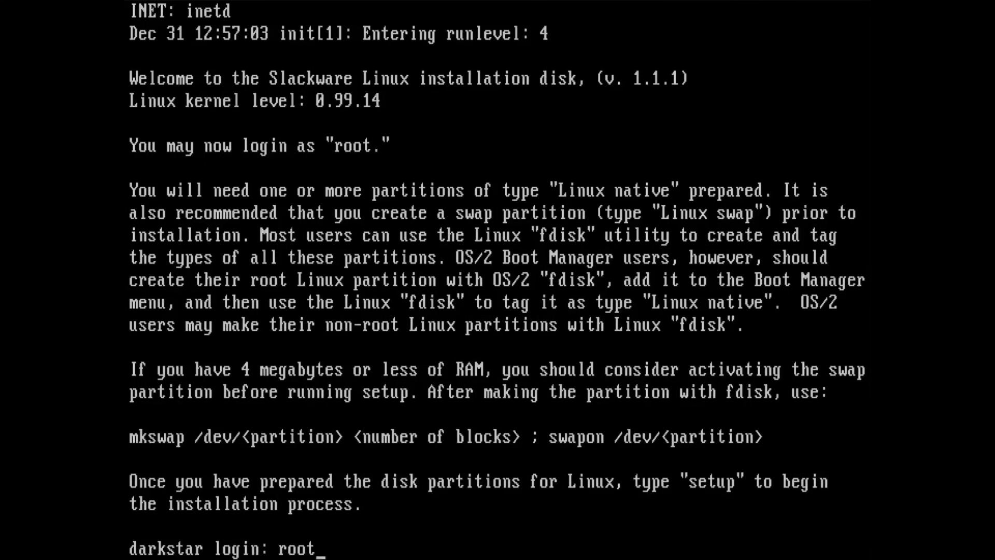
# - Log in as root, start fdisk and display the current partition table
pyautogui.press('Return')
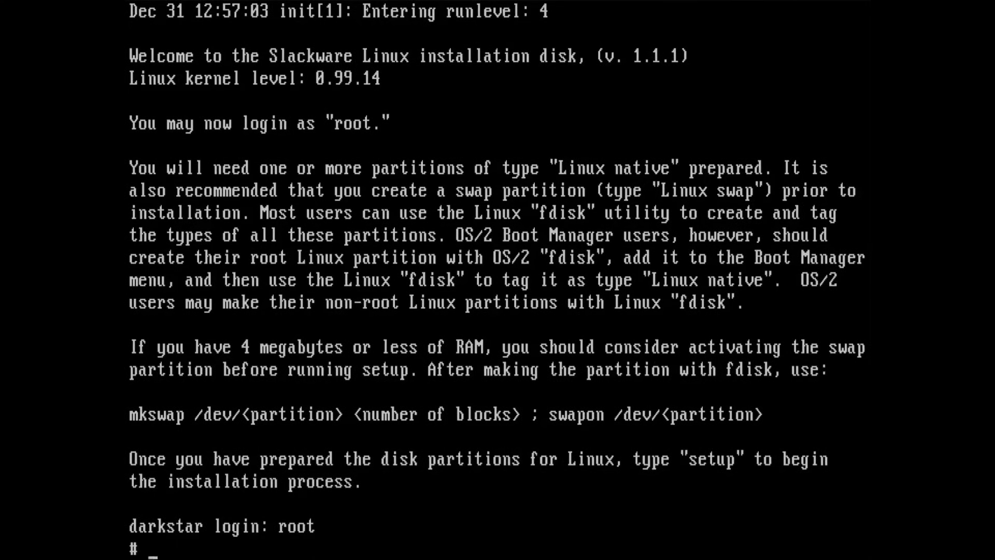
pyautogui.write('fdisk')
pyautogui.press('Return')
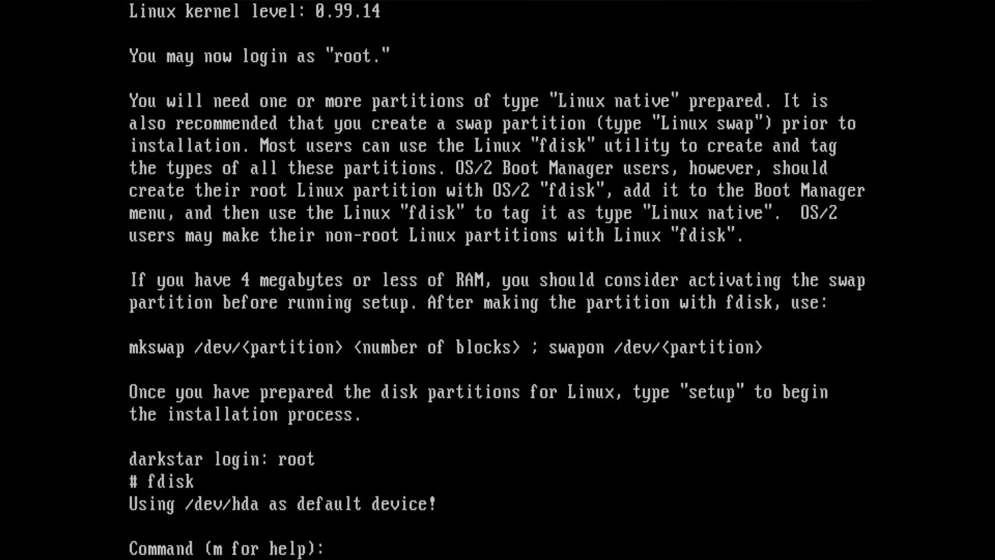
pyautogui.write('m')
pyautogui.press('Return')
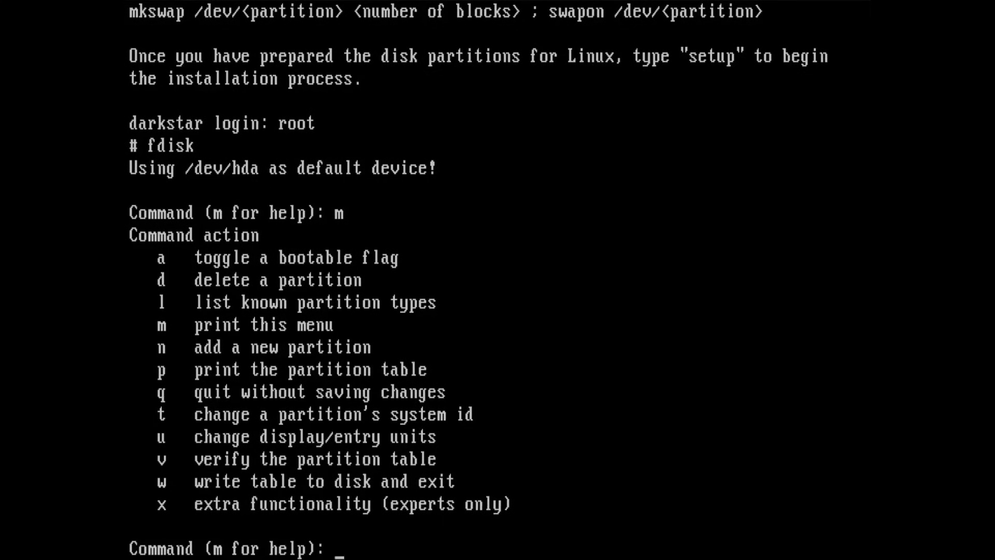
pyautogui.write('p')
pyautogui.press('Return')
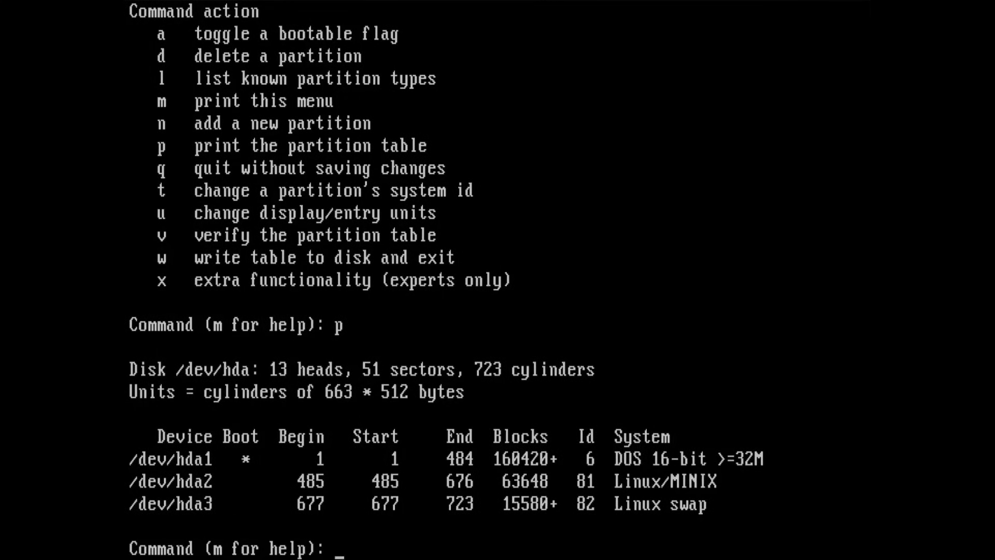
# - Delete partition 3 (Linux swap) and partition 2 (Linux/MINIX), confirming only hda1 remains
pyautogui.write('d')
pyautogui.press('Return')
pyautogui.write('3')
pyautogui.press('Return')
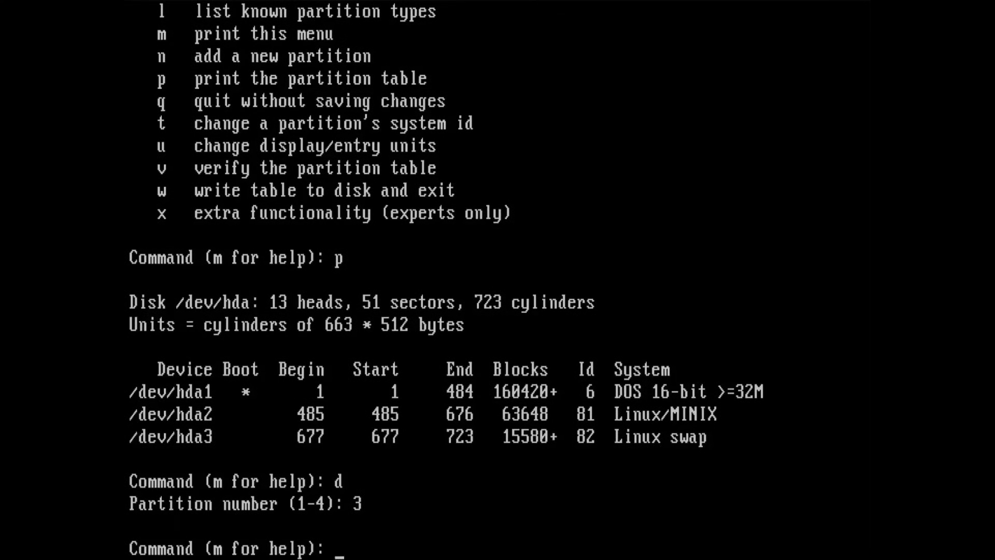
pyautogui.write('d')
pyautogui.press('Return')
pyautogui.write('2')
pyautogui.press('Return')
pyautogui.write('m')
pyautogui.press('Return')
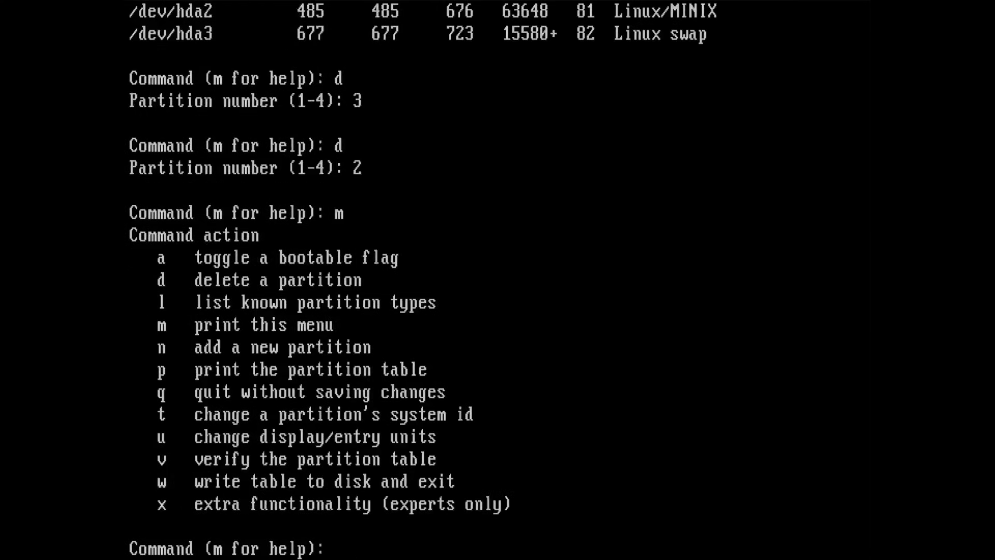
pyautogui.write('p')
pyautogui.press('Return')
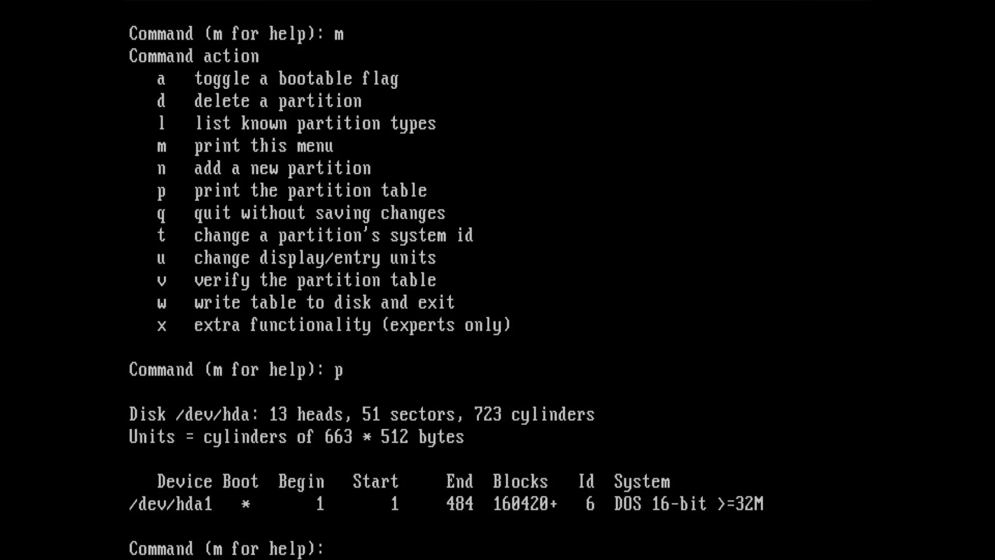
# - Create primary partition 2 spanning cylinders 485 to 723
pyautogui.write('n')
pyautogui.press('Return')
pyautogui.write('p')
pyautogui.press('Return')
pyautogui.write('2')
pyautogui.press('Return')
pyautogui.write('485')
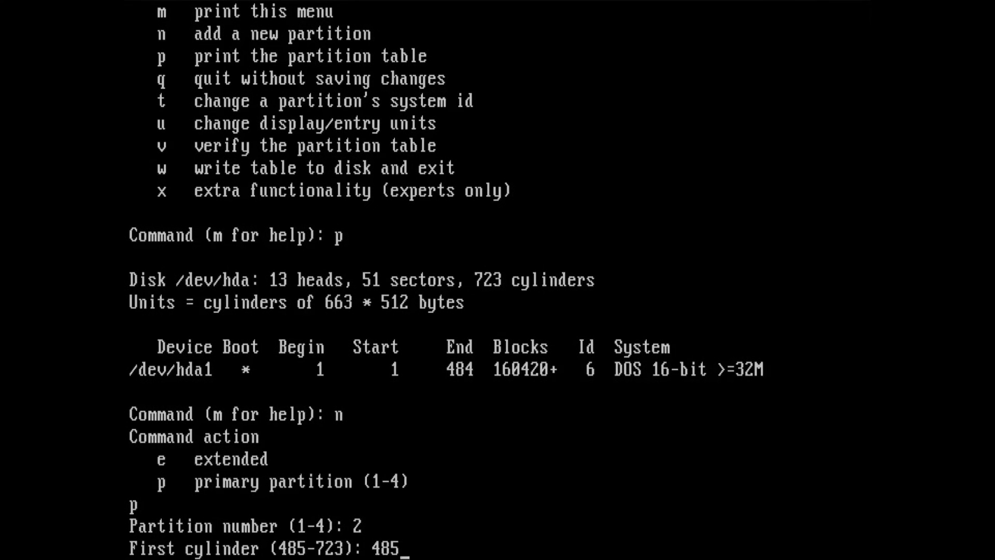
pyautogui.press('Return')
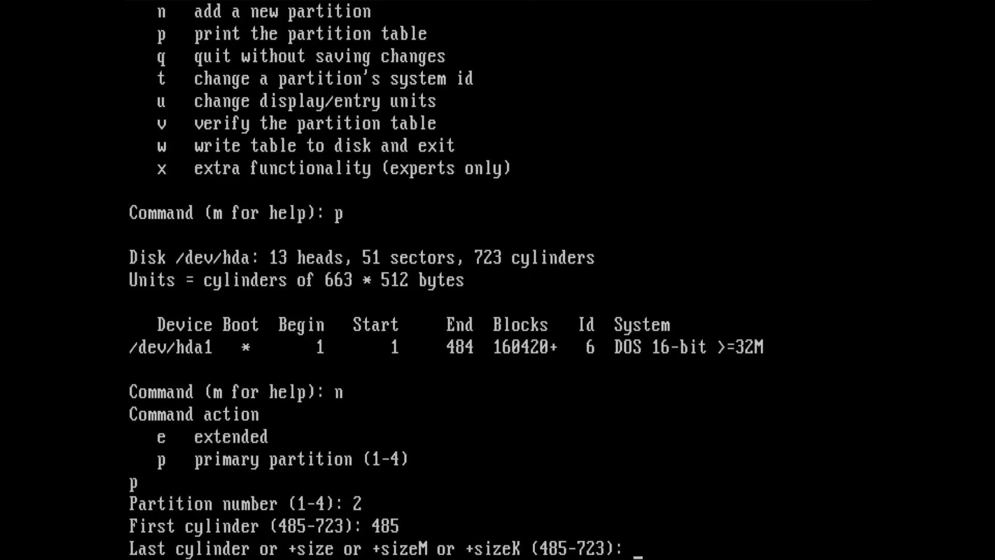
pyautogui.write('723')
pyautogui.press('Return')
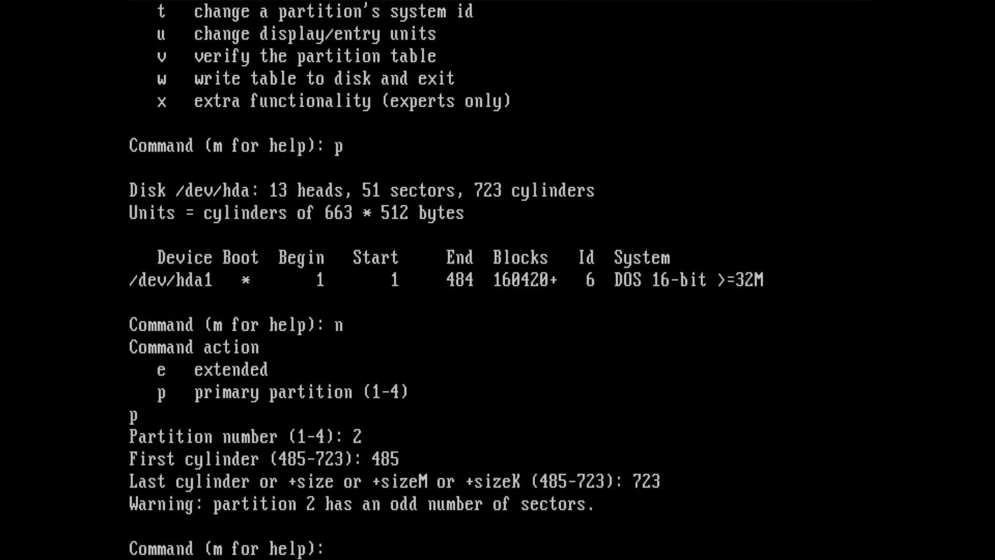
# - Verify hda2 is Linux native, write the partition table to disk and reboot
pyautogui.write('m')
pyautogui.press('Return')
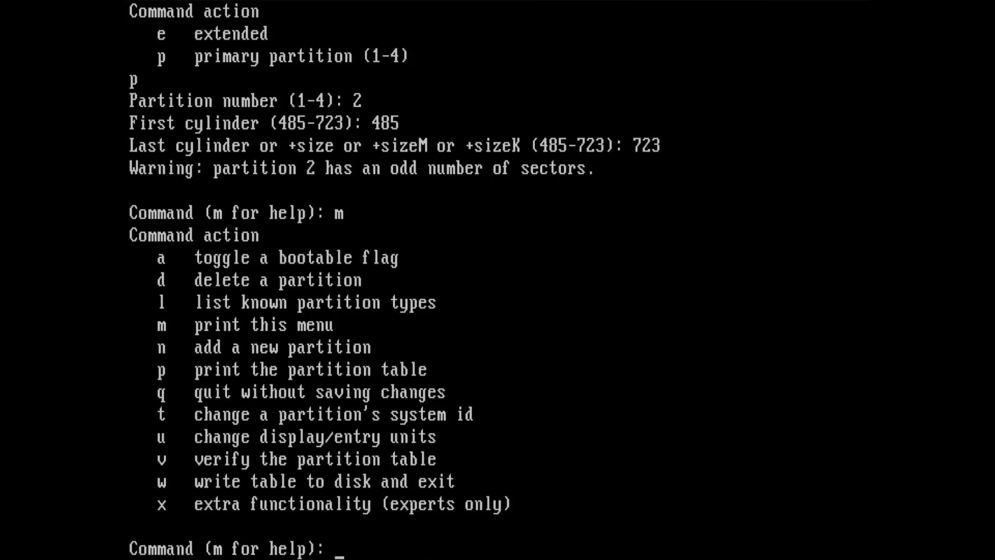
pyautogui.write('p')
pyautogui.press('Return')
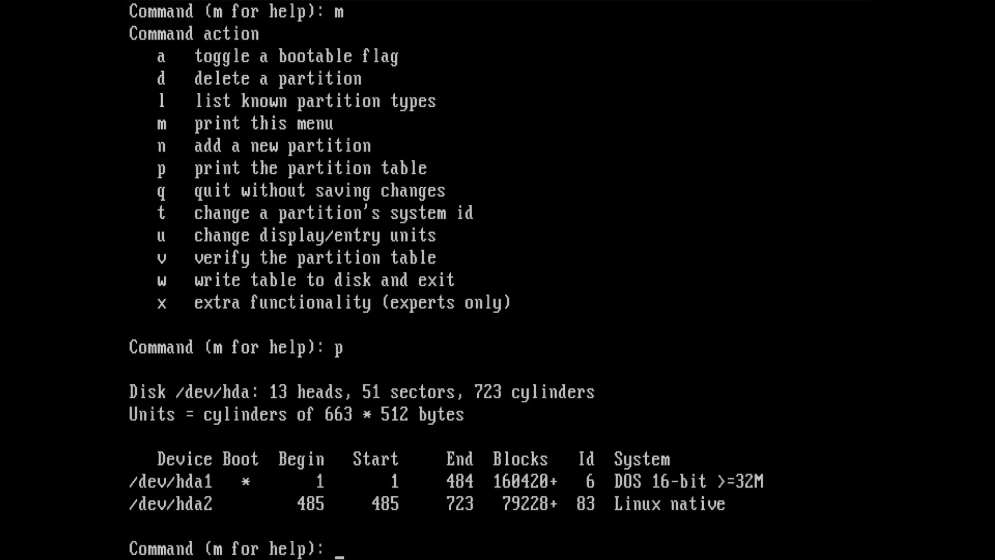
pyautogui.write('w')
pyautogui.press('Return')
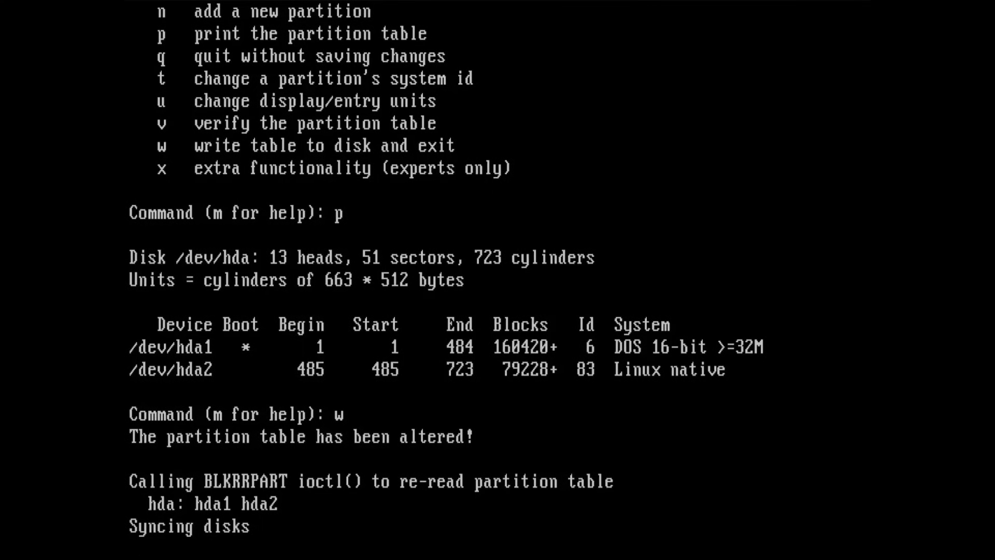
pyautogui.write('reboot')
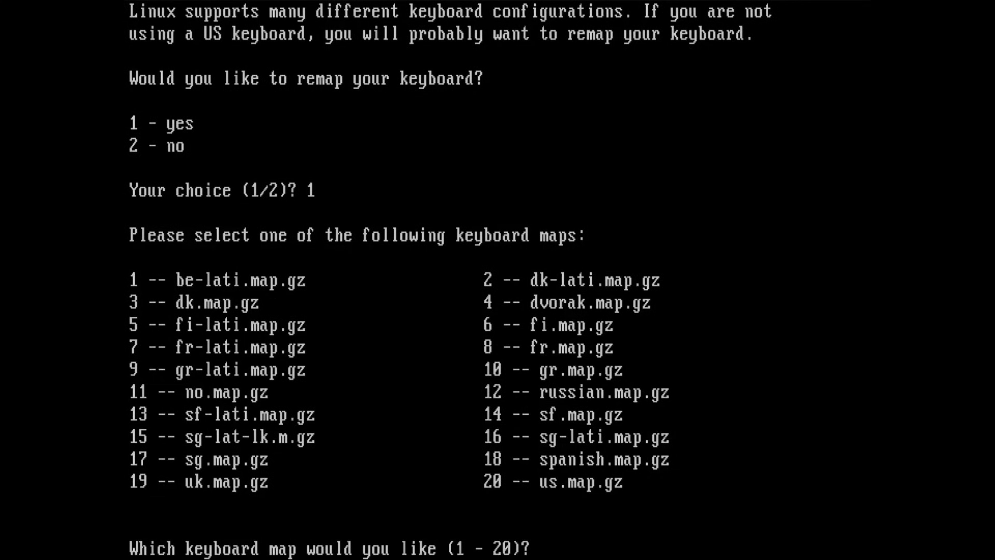
# - Install keyboard map 5, fi-latin1, and accept it
pyautogui.write('5')
pyautogui.press('Return')
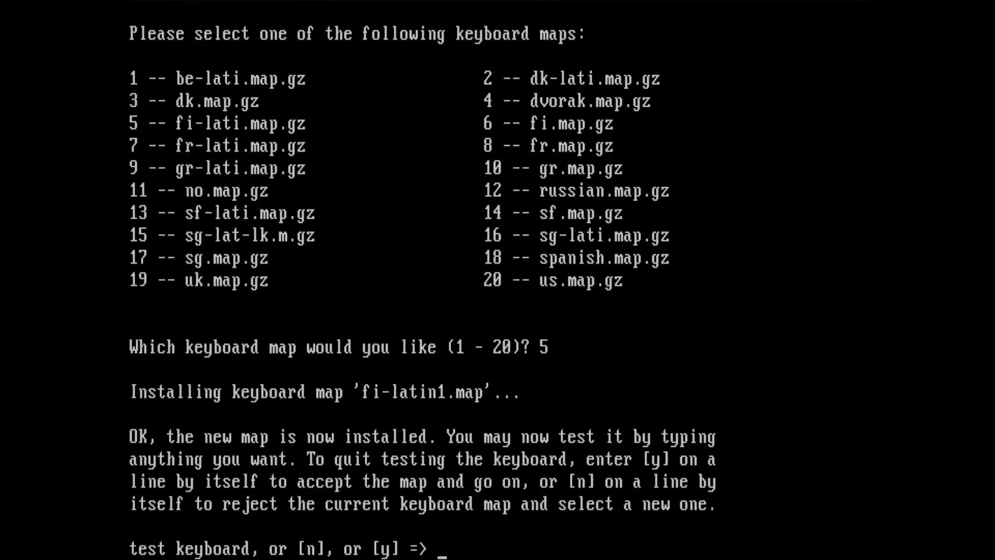
pyautogui.write('y')
pyautogui.press('Return')
# - Decline continuing without swap, relaunch setup and decline keyboard remapping
pyautogui.write('n')
pyautogui.press('Return')
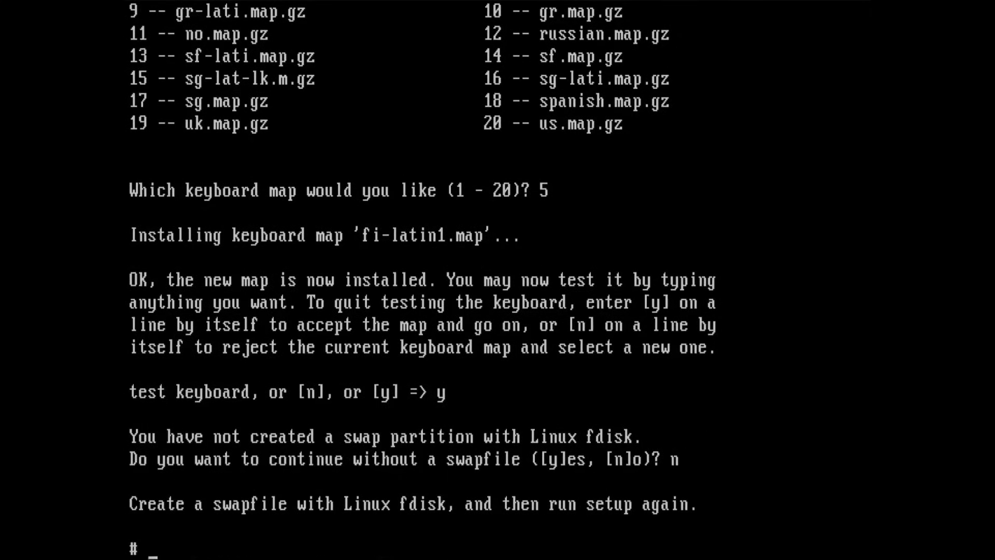
pyautogui.write('setup')
pyautogui.press('Return')
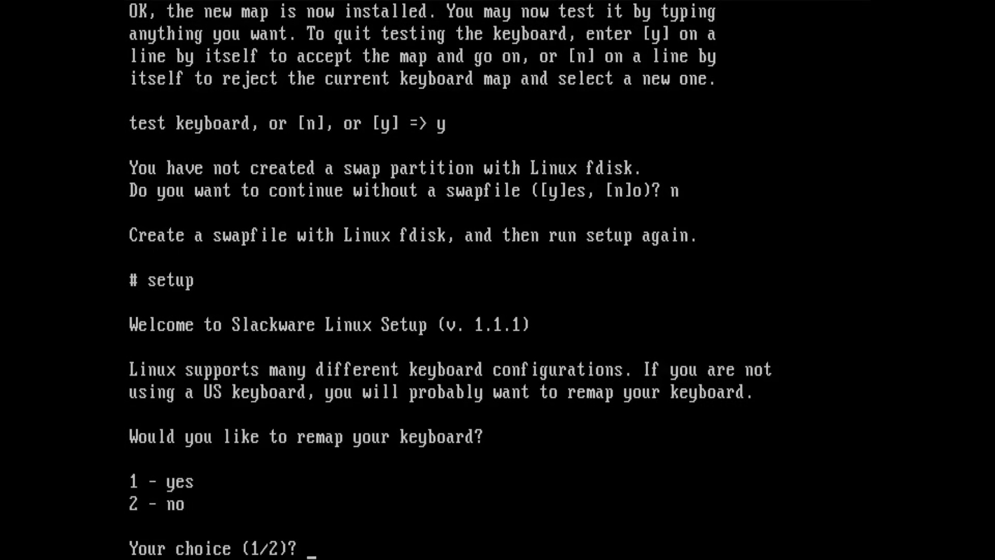
pyautogui.write('2')
pyautogui.press('Return')
pyautogui.write('n')
# - Clear the stray prompt characters, run setup again and skip keyboard remapping
pyautogui.press('Return')
pyautogui.press('Escape')
pyautogui.press('BackSpace')
pyautogui.write('setup')
pyautogui.press('Return')
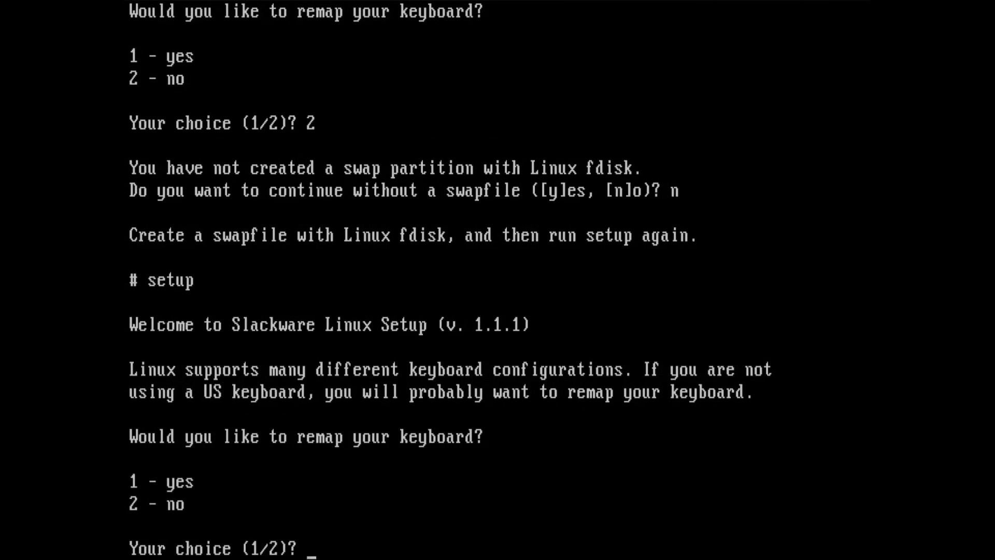
pyautogui.write('2')
pyautogui.press('Return')
# - Continue without swap, install from scratch and format /dev/hda2 as ext2 with a bad-sector check
pyautogui.write('y')
pyautogui.press('Return')
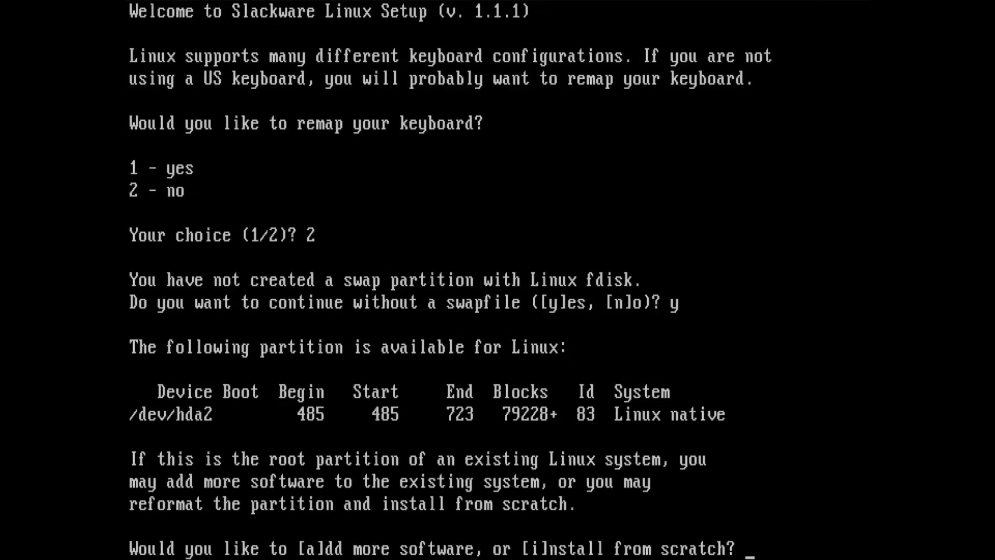
pyautogui.write('i')
pyautogui.press('Return')
pyautogui.write('e')
pyautogui.press('Return')
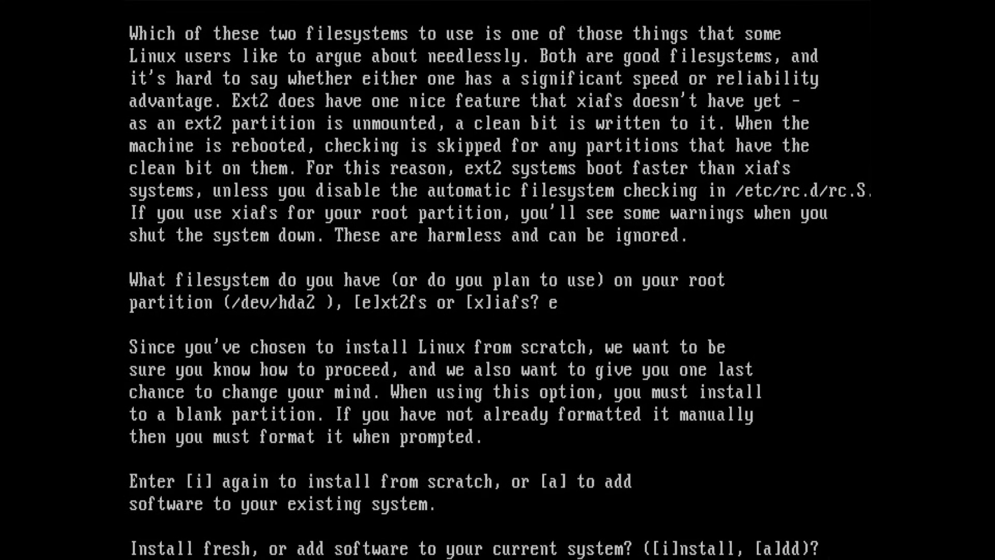
pyautogui.write('i')
pyautogui.press('Return')
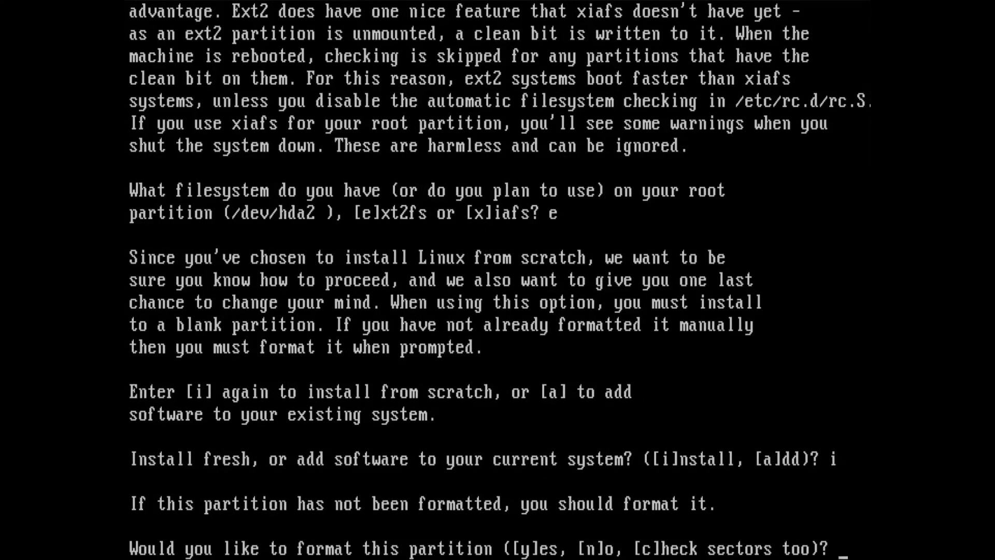
pyautogui.write('c')
pyautogui.press('Return')
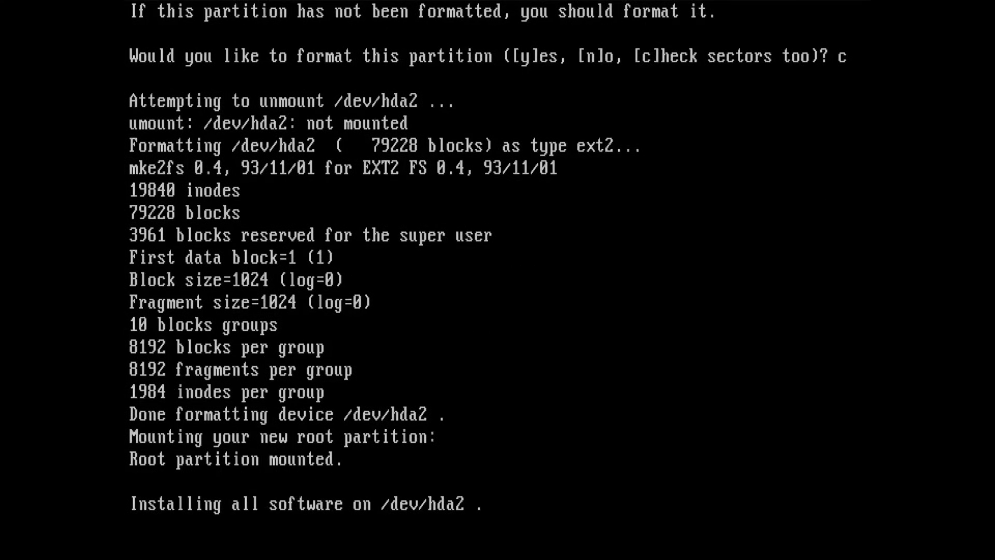
# - Make DOS partition /dev/hda1 visible from Linux, mounted at /dos
pyautogui.write('y')
pyautogui.press('Return')
pyautogui.write('/')
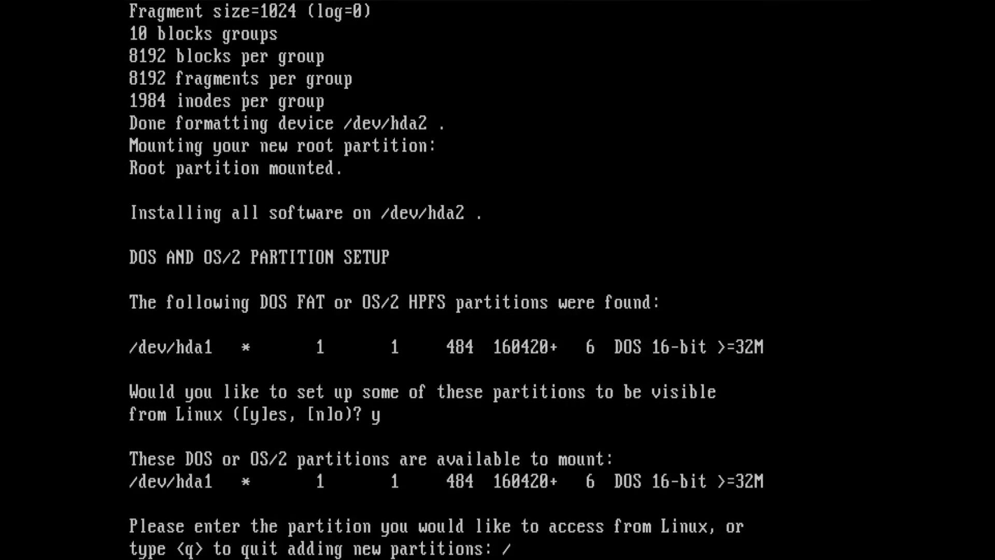
pyautogui.write('dev/hda1')
pyautogui.press('Return')
pyautogui.write('/dos')
pyautogui.press('Return')
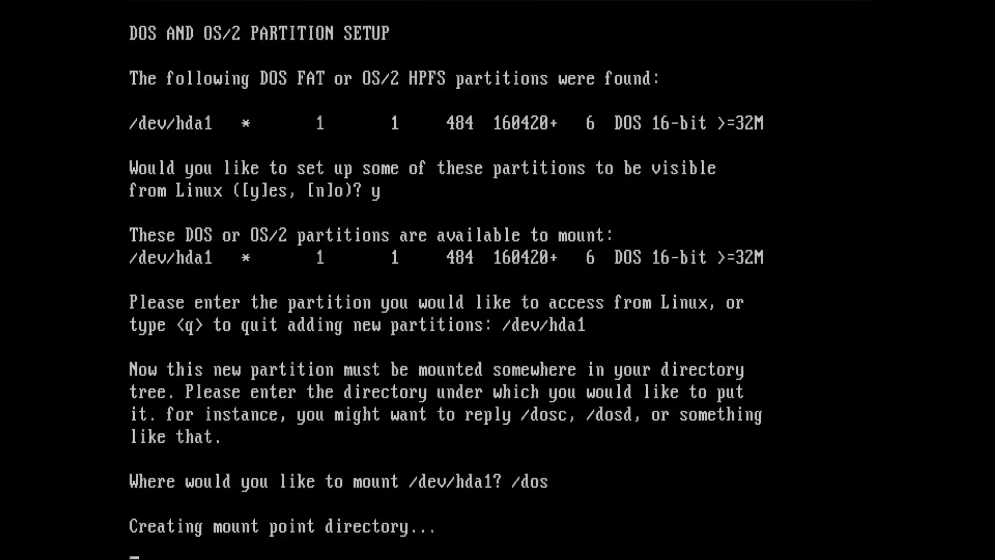
# - Install the A base disk set from the first 1.44M floppy drive in PROMPT mode
pyautogui.write('q')
pyautogui.press('Return')
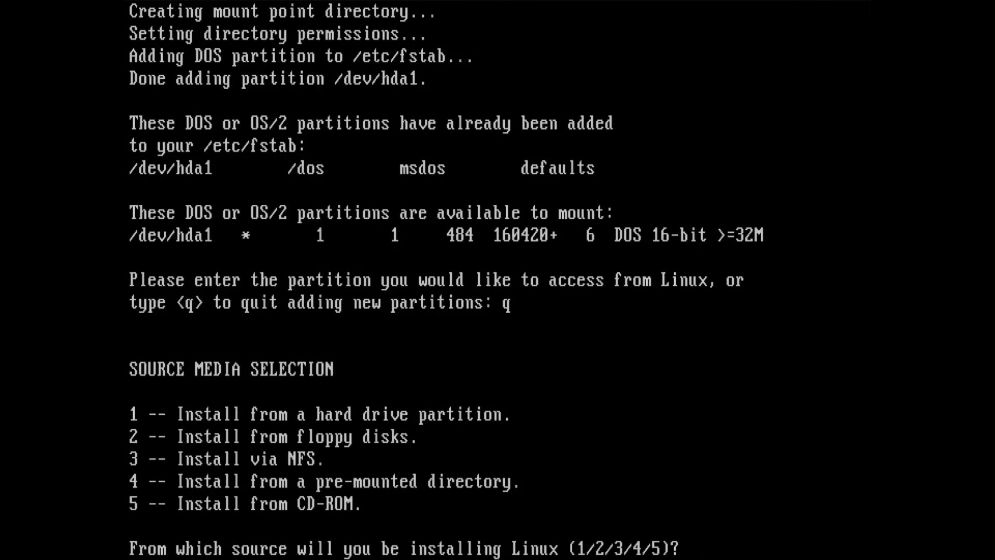
pyautogui.write('2')
pyautogui.press('Return')
pyautogui.write('1')
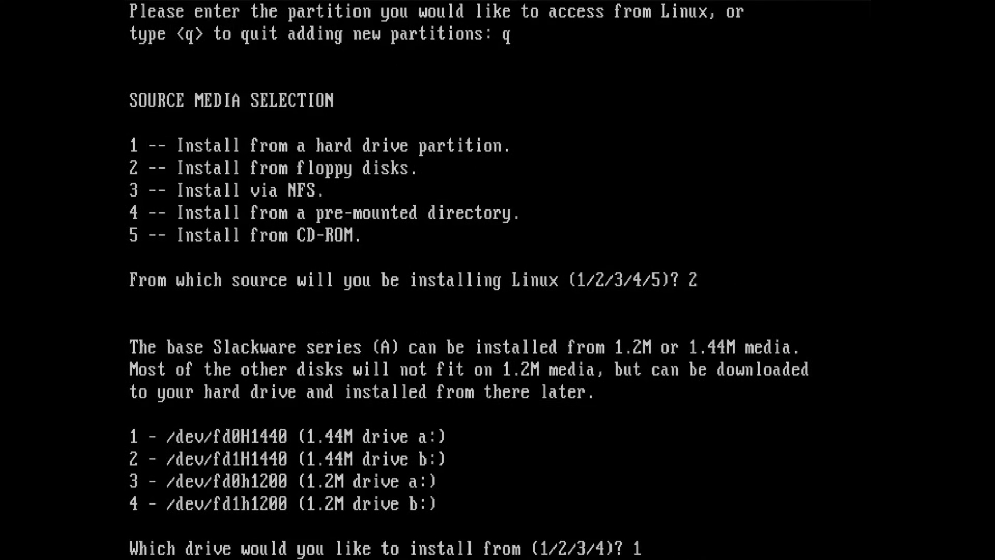
pyautogui.press('Return')
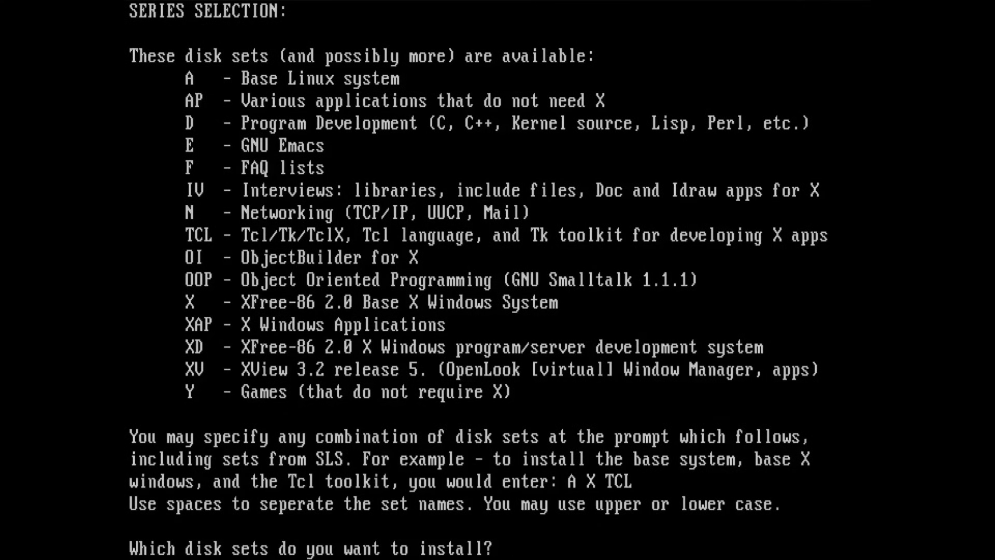
pyautogui.write('A')
pyautogui.press('Return')
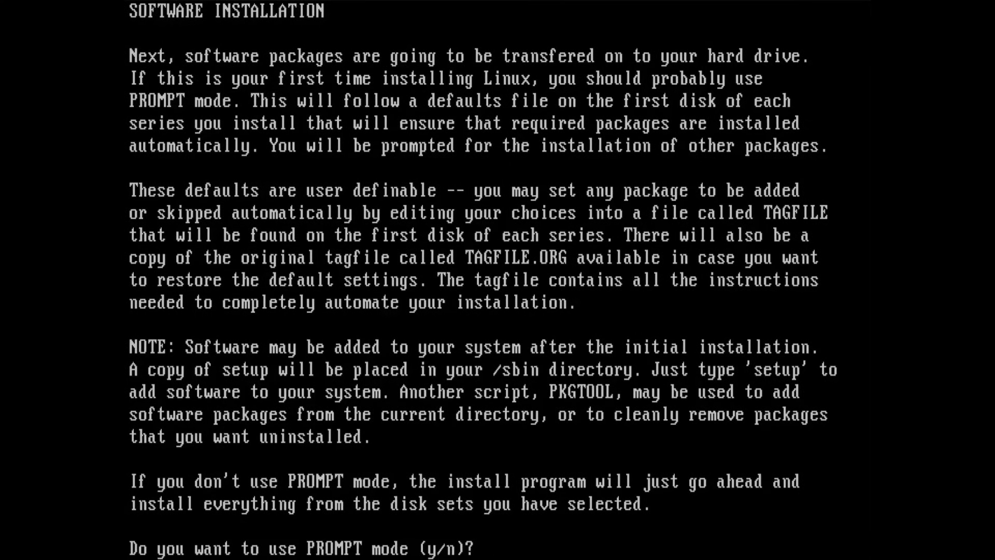
pyautogui.write('y')
pyautogui.press('Return')
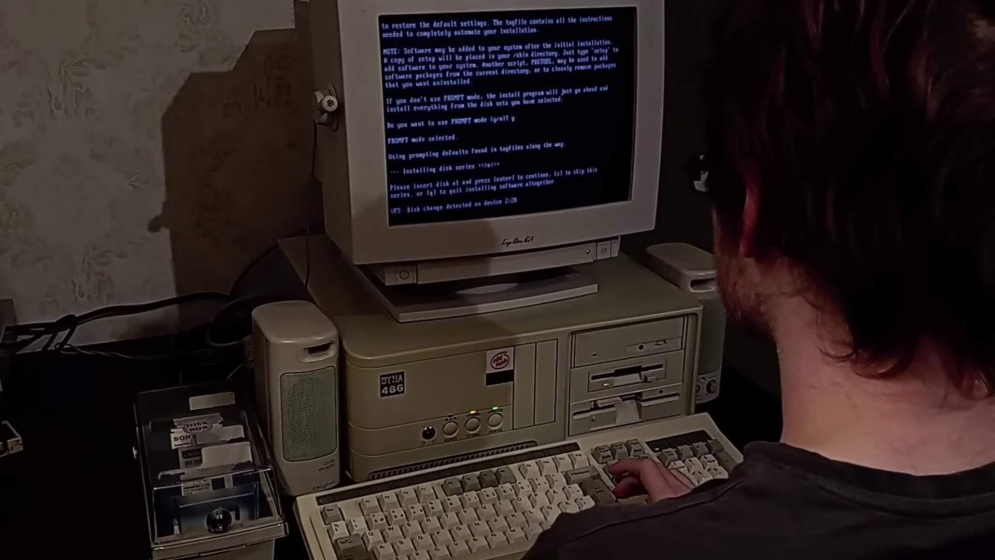
pyautogui.press('Return')
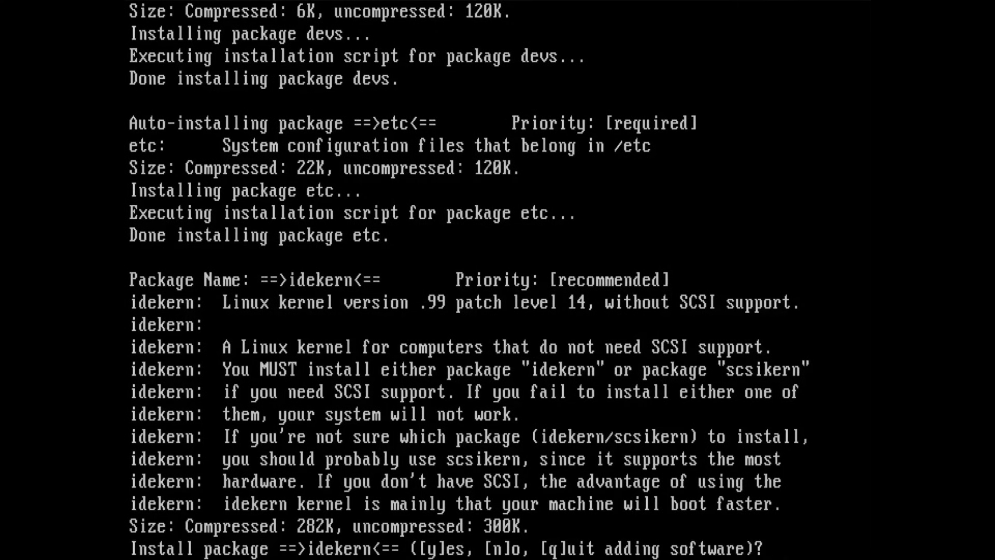
# - Install the idekern kernel package and write a boot floppy
pyautogui.write('y')
pyautogui.press('Return')
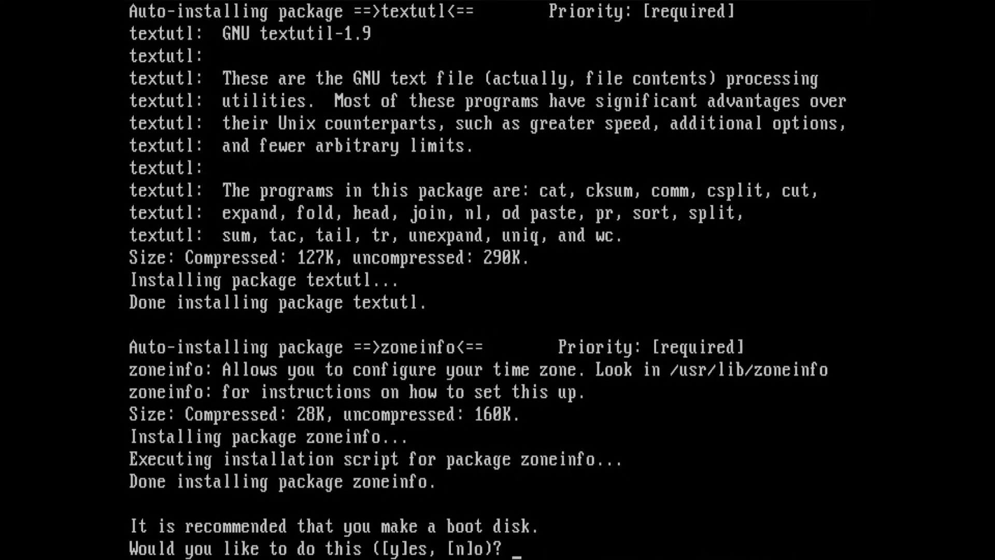
pyautogui.write('y')
pyautogui.press('Return')
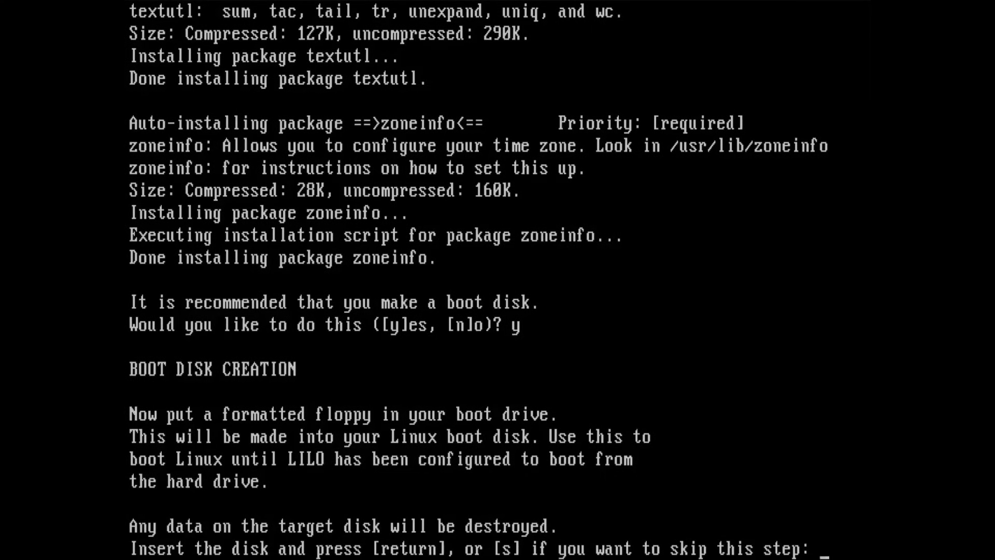
pyautogui.press('Return')
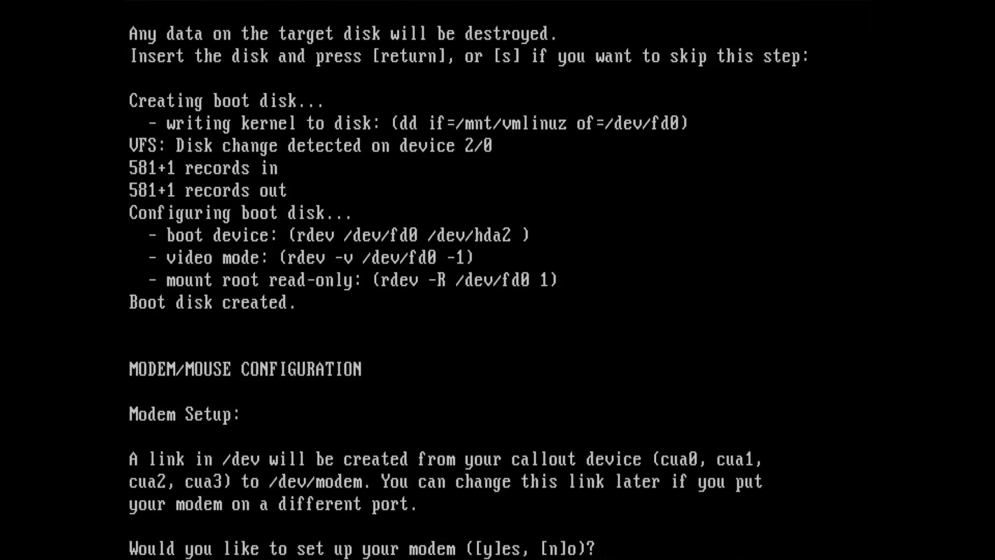
# - Set up the modem, attach the mouse to device 0, skip LILO, and set timezone CET
pyautogui.write('y')
pyautogui.press('Return')
pyautogui.write('0')
pyautogui.press('Return')
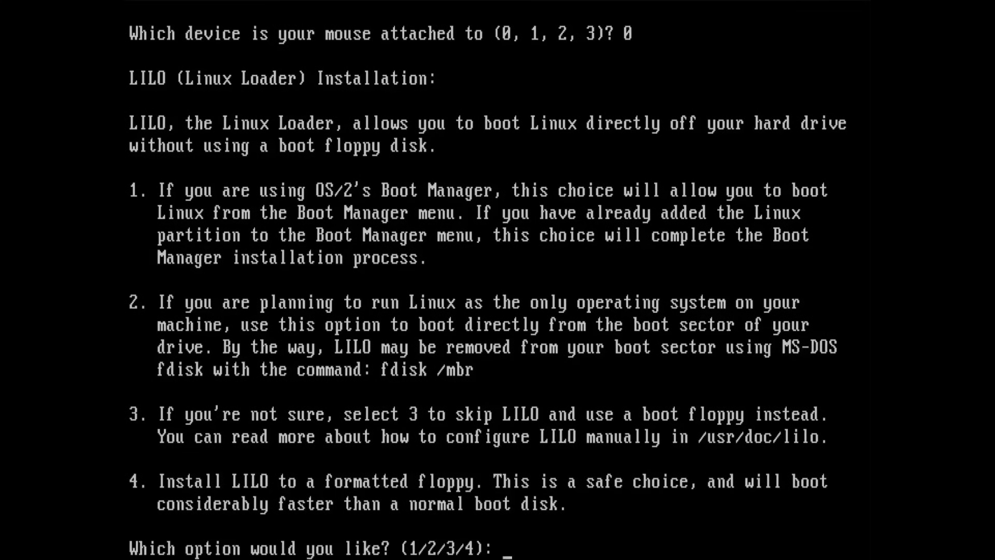
pyautogui.write('3')
pyautogui.press('Return')
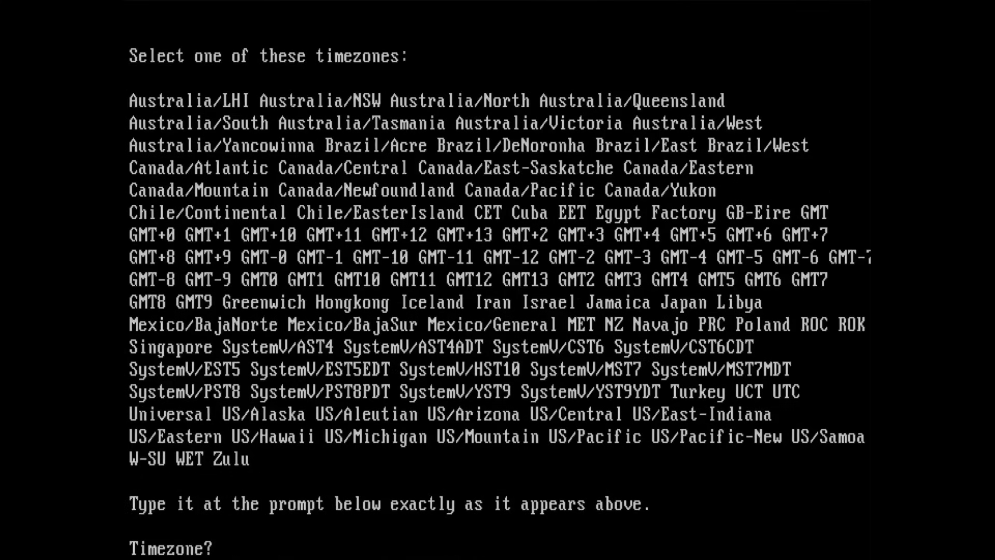
pyautogui.write('CET')
pyautogui.press('Return')
# - List /mnt to check the installed system, then reboot the PC
pyautogui.write('dir /mnt')
pyautogui.press('Return')
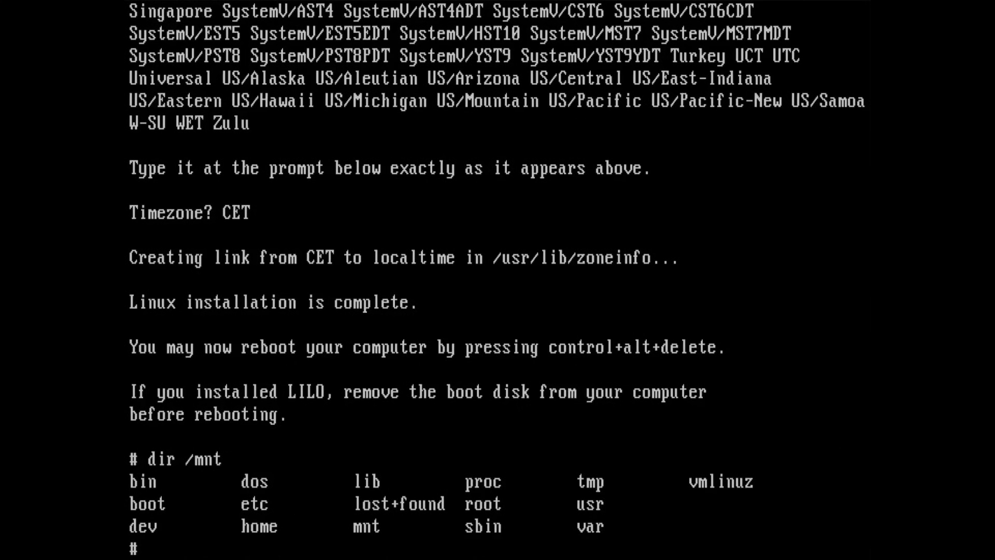
pyautogui.hotkey('ctrl', 'alt', 'Delete')
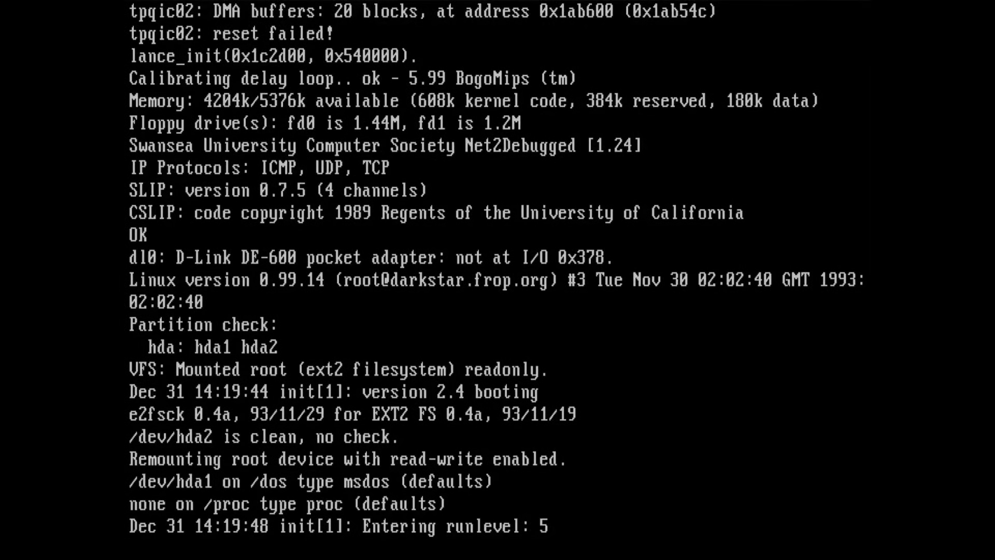
# - Log in as root, list /dos, and copy the kernel to /dos/image
pyautogui.write('root')
pyautogui.press('Return')
pyautogui.write('ls /dos')
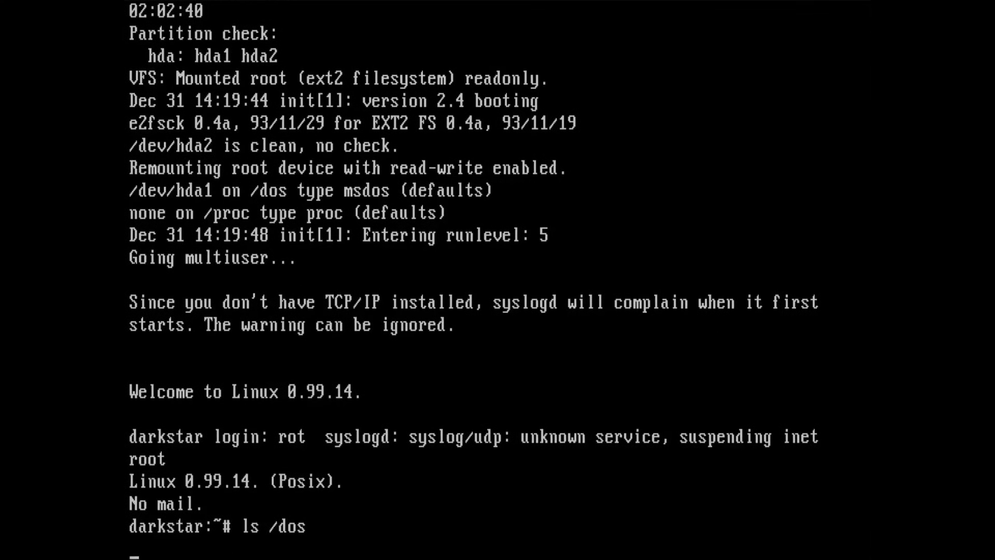
pyautogui.press('Return')
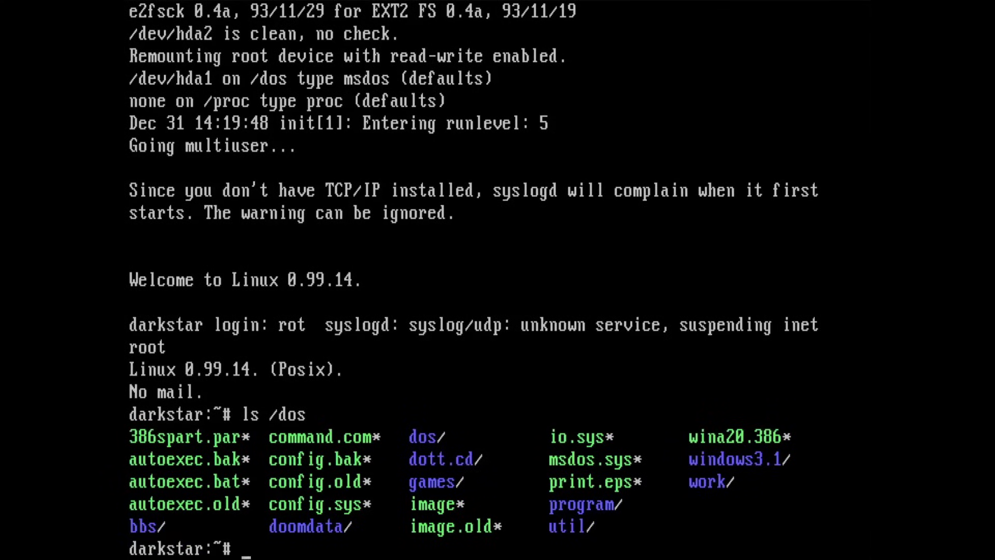
pyautogui.write('co')
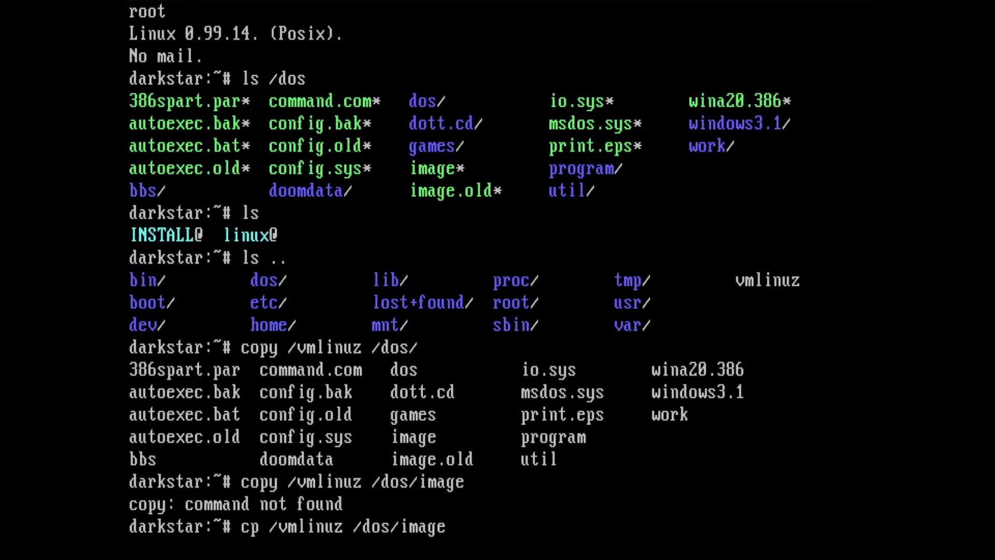
pyautogui.press('Return')
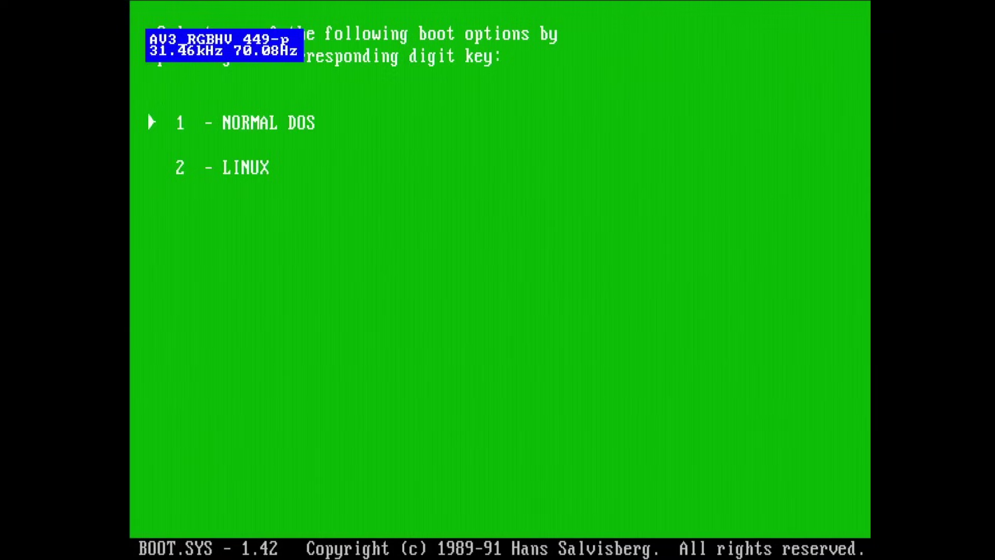
# - Boot 2 - LINUX from the BOOT.SYS menu and copy the ap1 disk files
pyautogui.press('2')
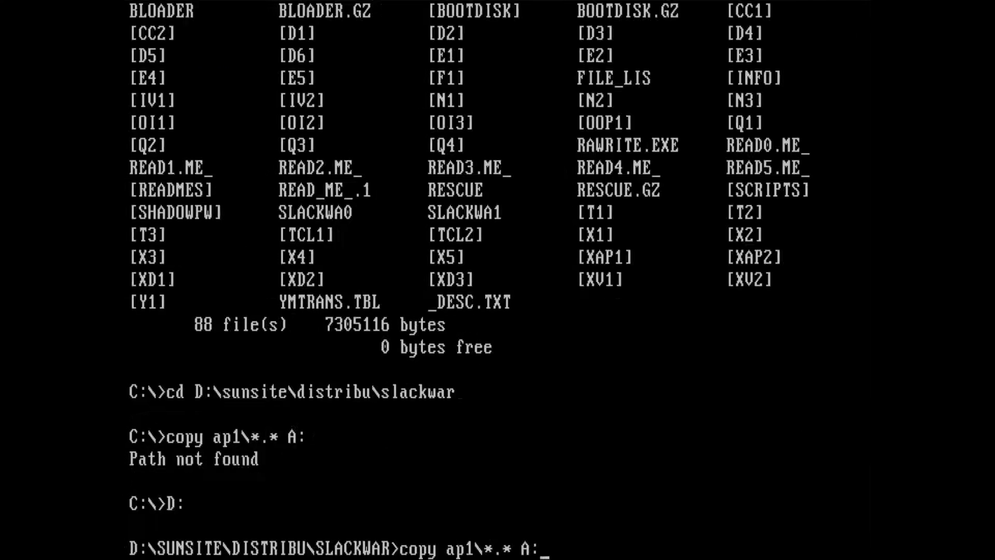
pyautogui.press('Return')
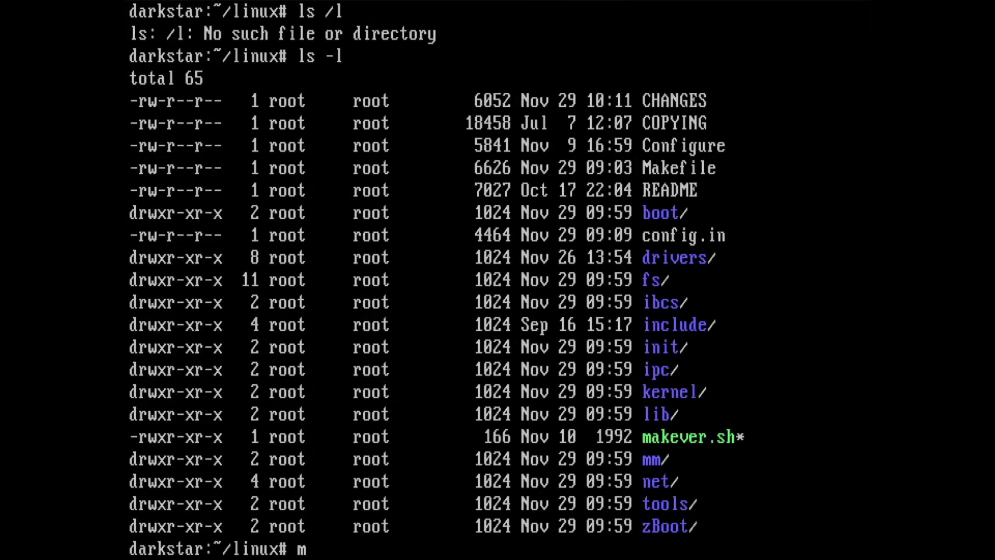
# - Start make config and decline TCP/IP networking, 486 optimization, ELF and network device support
pyautogui.write('ake config')
pyautogui.press('Return')
pyautogui.press('Return')
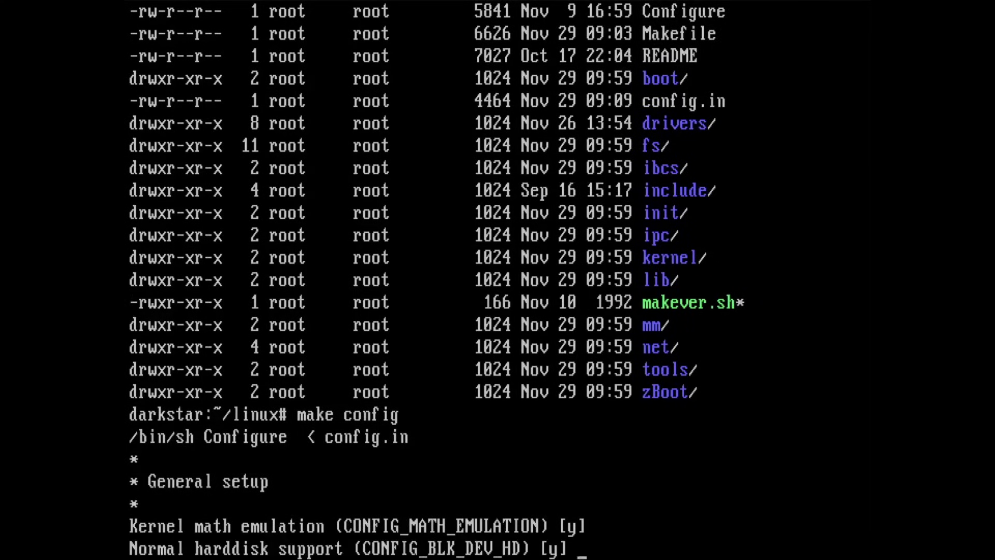
pyautogui.press('Return')
pyautogui.press('Return')
pyautogui.write('n')
pyautogui.press('Return')
pyautogui.press('Return')
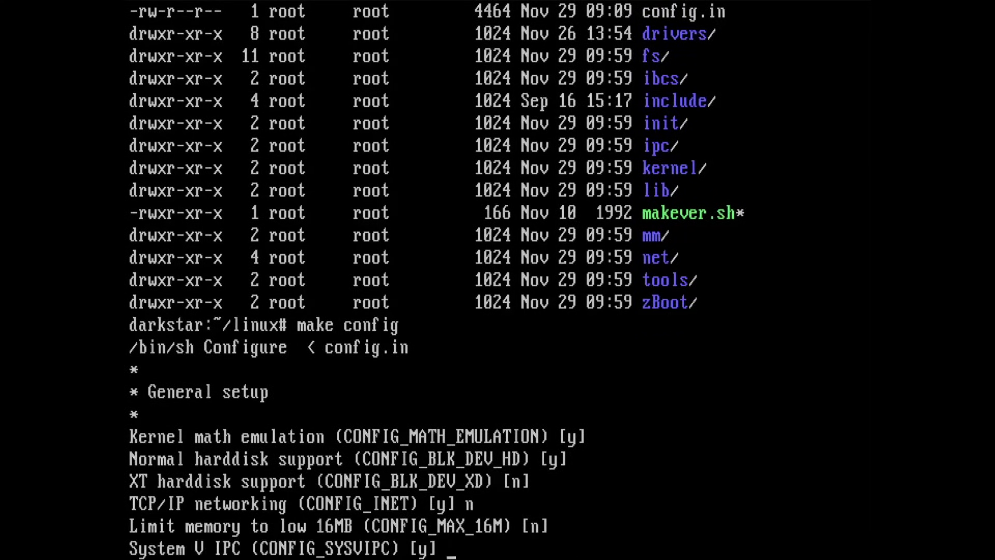
pyautogui.press('Return')
pyautogui.write('ns (CONFIG_M486) [y')
pyautogui.press('Return')
pyautogui.write('n')
pyautogui.press('Return')
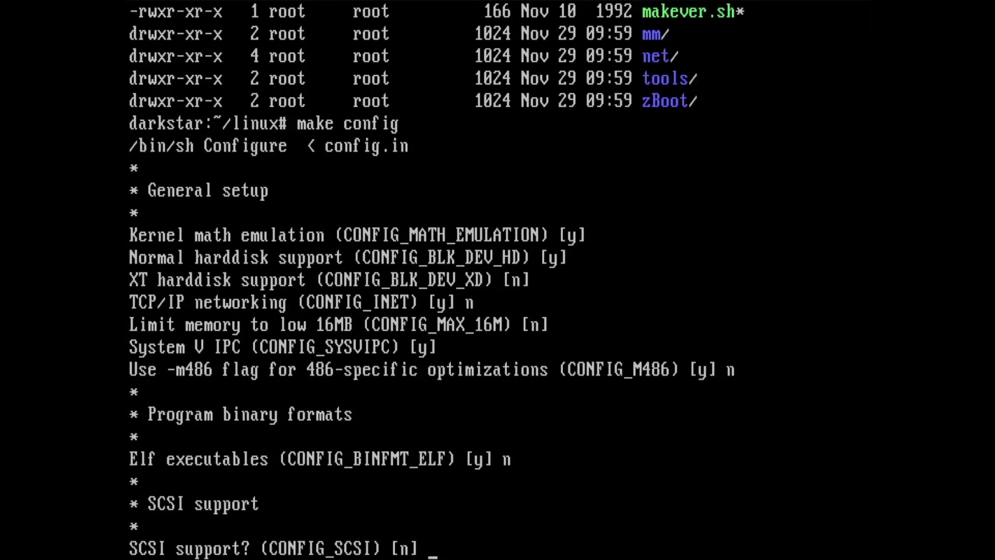
pyautogui.press('Return')
pyautogui.write('n')
pyautogui.press('Return')
# - Enable the Mitsumi CD-ROM driver and the EXT2, msdos and /proc filesystems; skip Sony, xiafs and NFS
pyautogui.press('Return')
pyautogui.write('y')
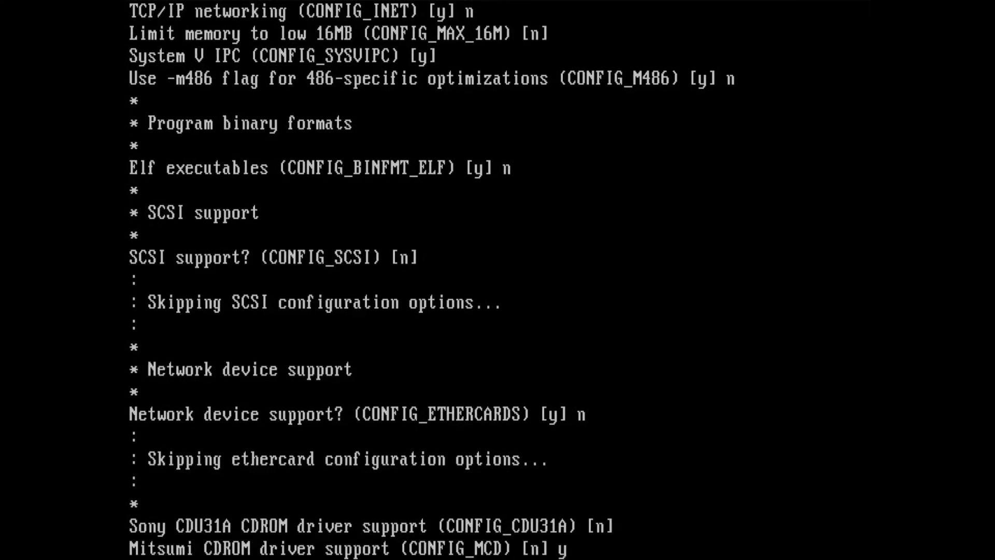
pyautogui.press('Return')
pyautogui.press('Return')
pyautogui.write('n')
pyautogui.press('Return')
pyautogui.write('y')
pyautogui.press('Return')
pyautogui.write('n')
pyautogui.press('Return')
pyautogui.write('y')
pyautogui.press('Return')
pyautogui.write('y')
pyautogui.press('Return')
pyautogui.write('n')
pyautogui.press('Return')
pyautogui.write('y')
pyautogui.press('Return')
pyautogui.write('n')
pyautogui.press('Return')
pyautogui.press('Return')
# - Answer the keyboard, printer and mouse prompts, declining busmouse, PS/2 mouse and console selection
pyautogui.press('Return')
pyautogui.press('Return')
pyautogui.press('Return')
pyautogui.write('n')
pyautogui.press('Return')
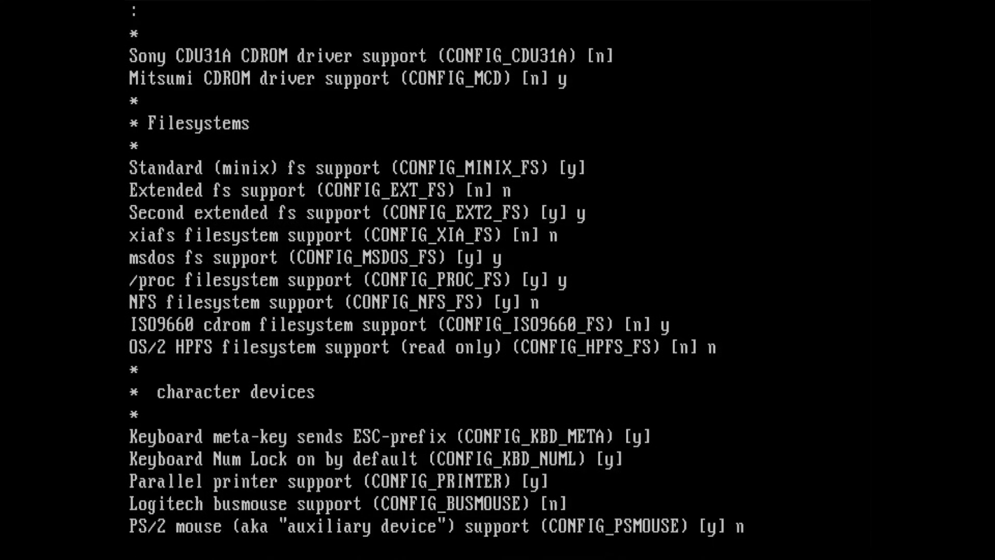
pyautogui.write('n')
pyautogui.press('Return')
pyautogui.write('n')
pyautogui.press('Return')
pyautogui.write('n')
pyautogui.press('Return')
pyautogui.write('n')
pyautogui.press('Return')
pyautogui.write('y')
pyautogui.press('Return')
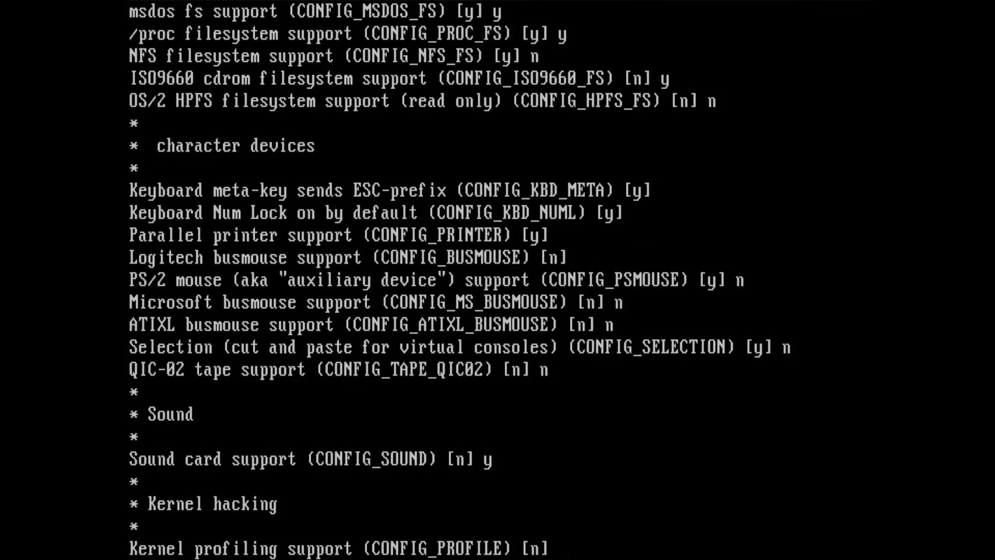
pyautogui.write('n')
pyautogui.press('Return')
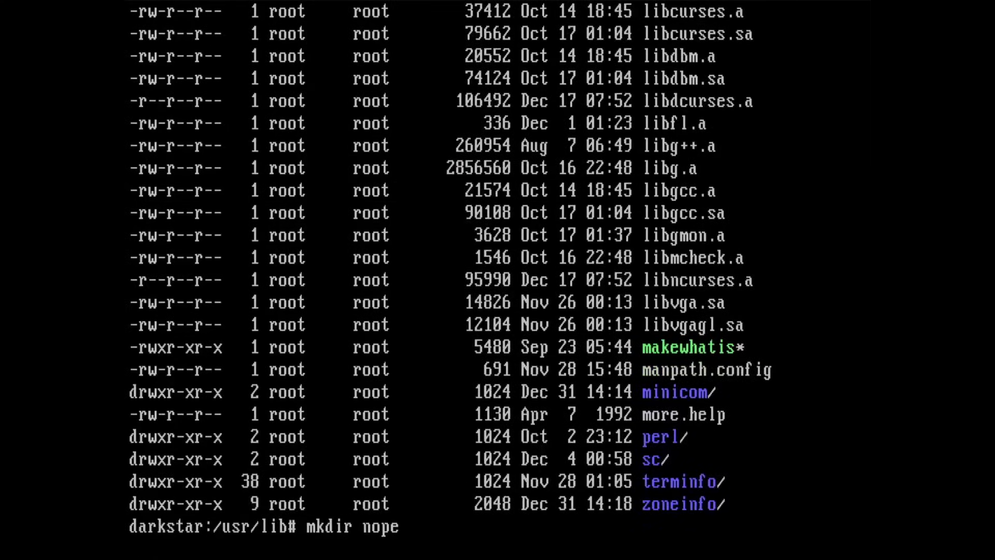
# - Create /usr/lib/nope, move libgcc.sa into it, and compile hello.c into hello
pyautogui.press('Return')
pyautogui.write('mb')
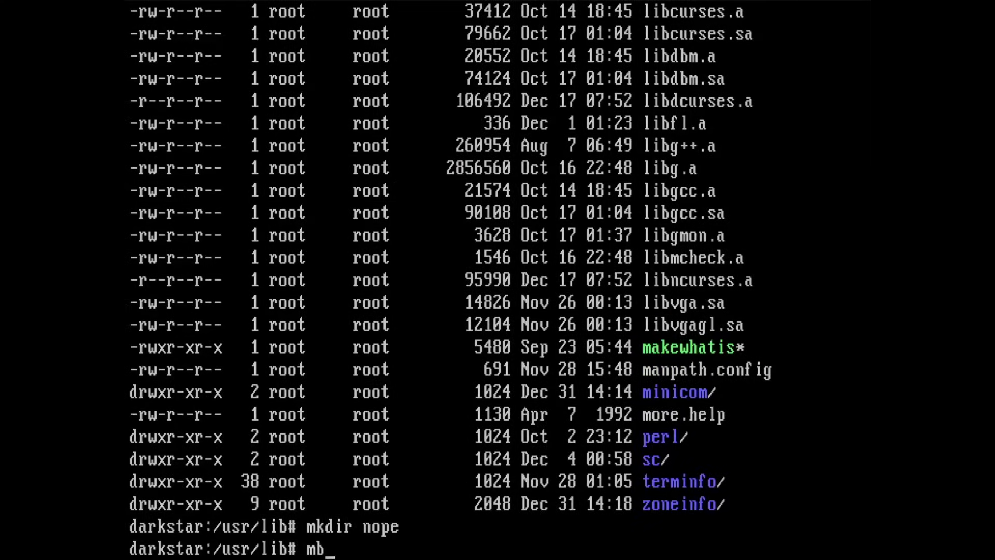
pyautogui.press('BackSpace')
pyautogui.write('v libgcc.')
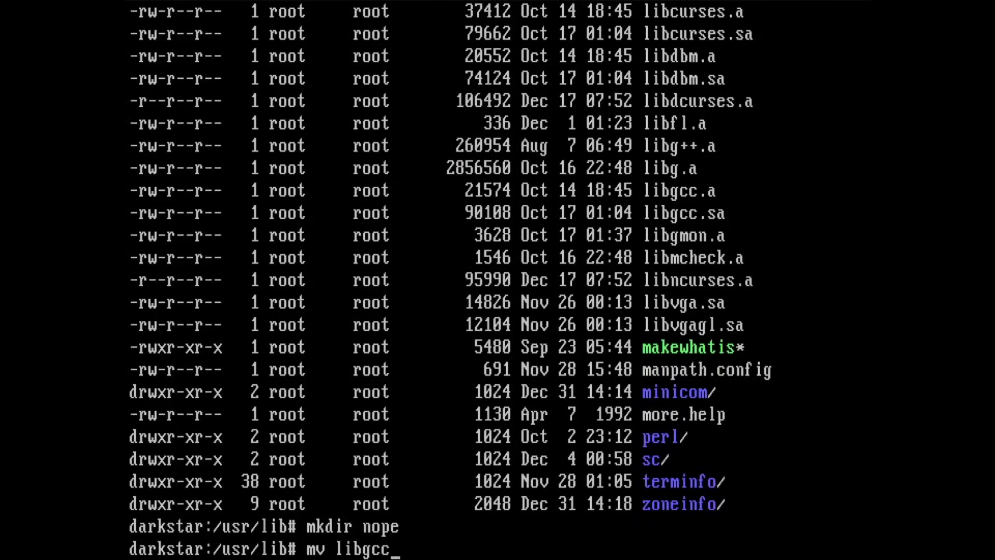
pyautogui.write('sa nope/')
pyautogui.press('Return')
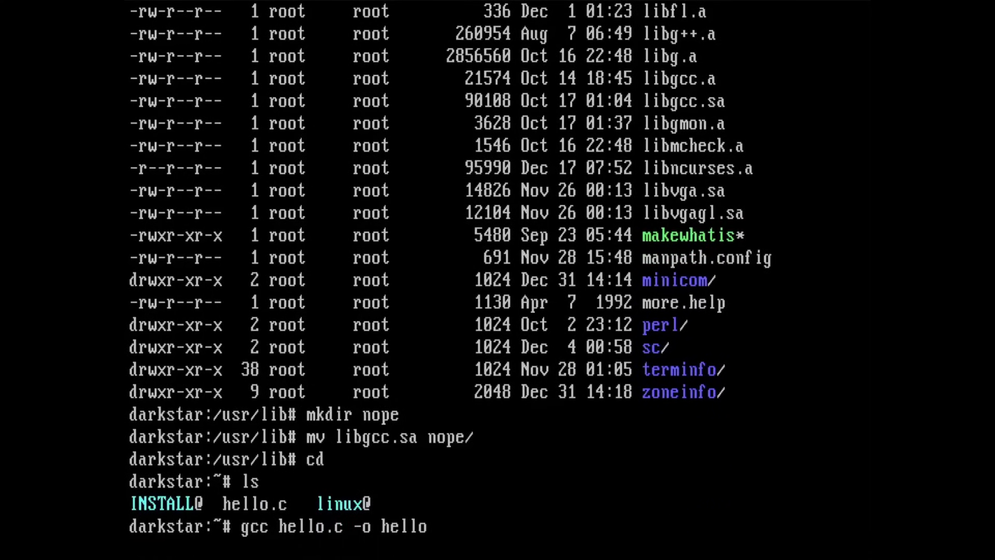
pyautogui.press('Return')
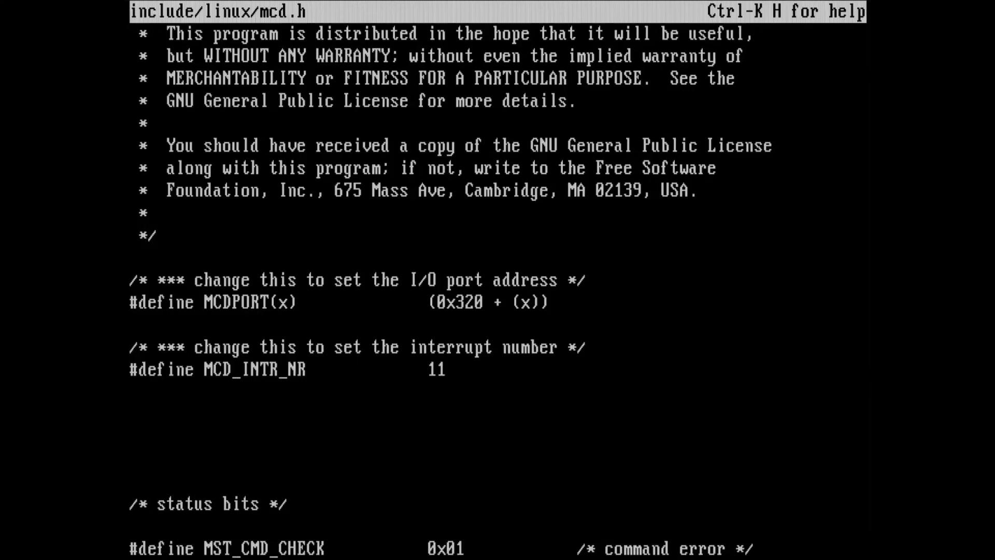
# - Change the MCDPORT address digit in mcd.h to 9 and save the file
pyautogui.press('Down')
pyautogui.press('Down')
pyautogui.press('Down')
pyautogui.press('Down')
pyautogui.press('Down')
pyautogui.press('Down')
pyautogui.press('Down')
pyautogui.press('Down')
pyautogui.press('Down')
pyautogui.press('Up')
pyautogui.press('Up')
pyautogui.press('Up')
pyautogui.press('Up')
pyautogui.press('Delete')
pyautogui.write('9')
pyautogui.hotkey('ctrl', 'k')
pyautogui.press('x')
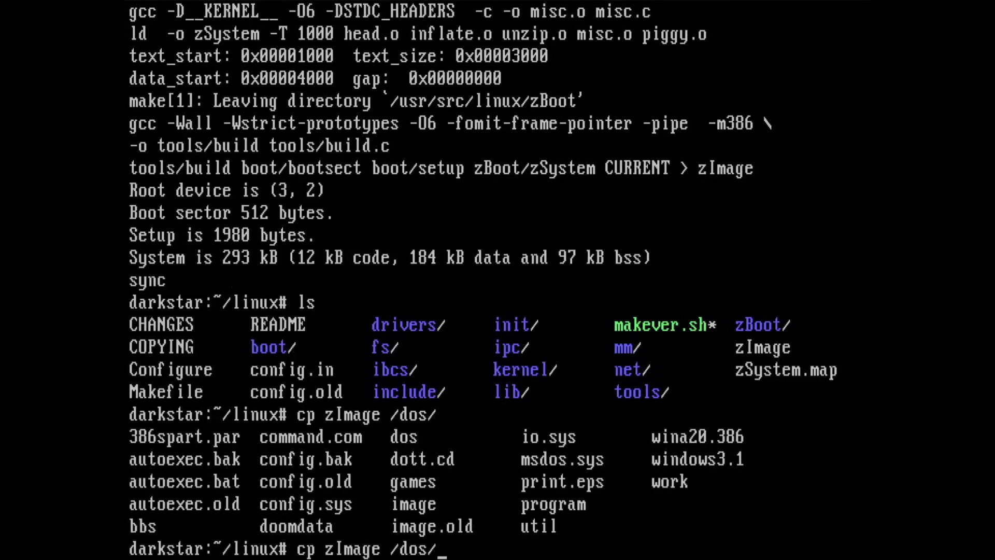
# - Copy the new zImage to /dos/image and reboot into the new kernel
pyautogui.write('image')
pyautogui.press('Return')
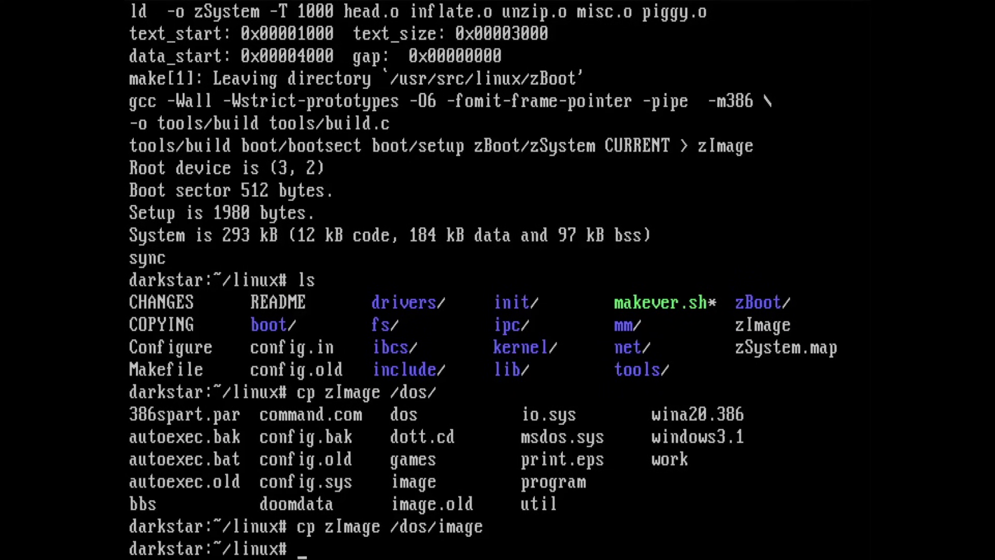
pyautogui.write('reboot')
pyautogui.press('Return')
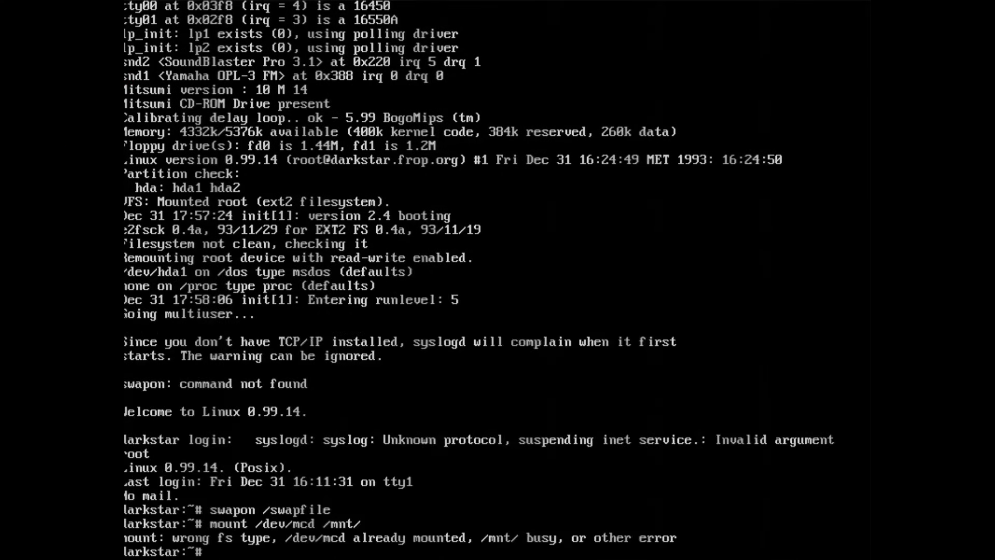
# - Run setup, agree to install more software, and choose the Mitsumi CD-ROM as source
pyautogui.write('setup')
pyautogui.press('Return')
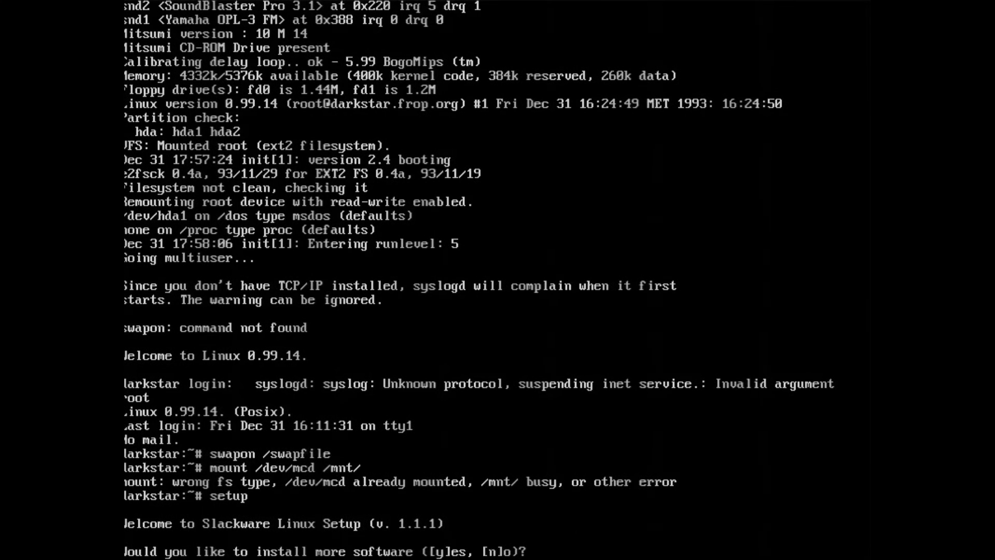
pyautogui.write('y')
pyautogui.press('Return')
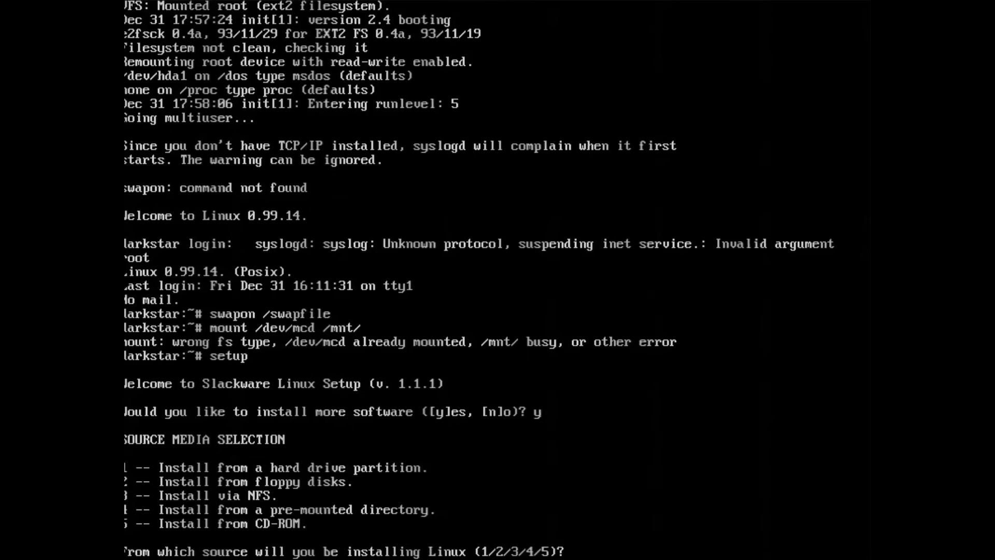
pyautogui.write('5')
pyautogui.press('Return')
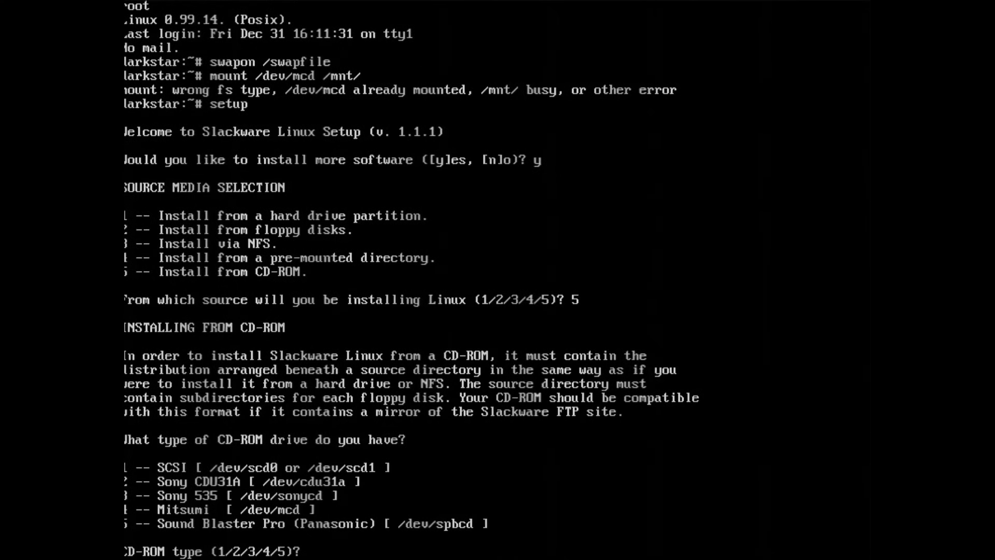
pyautogui.write('4')
pyautogui.press('Return')
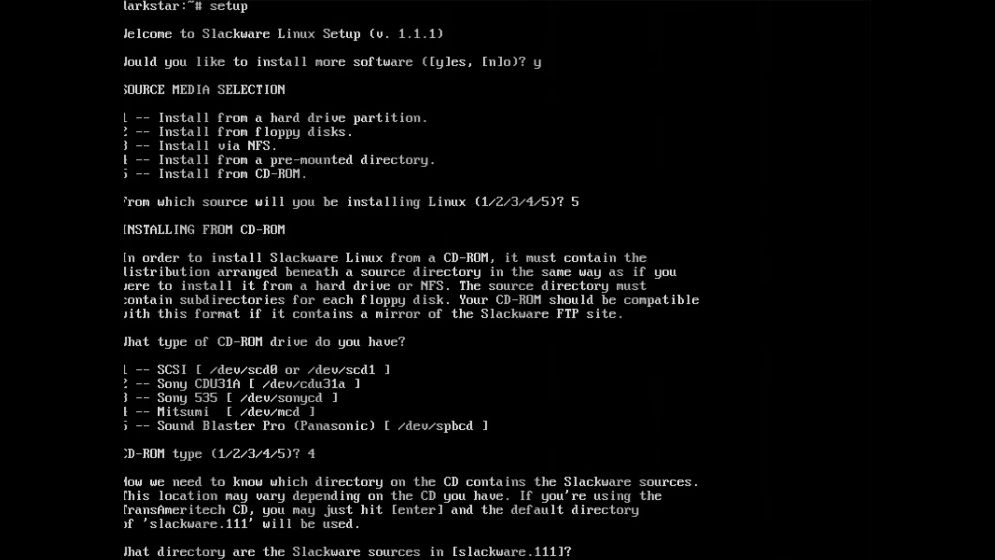
# - Enter source directory sunsite/distributions/slackware and type disk sets X XAP XS F XV
pyautogui.write('sunsite/distribution')
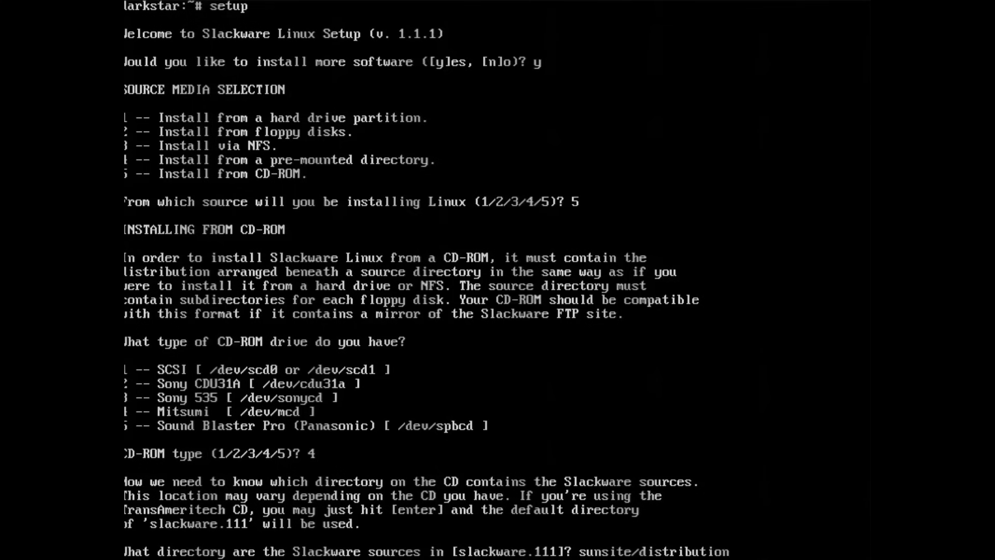
pyautogui.write('s/slackware')
pyautogui.press('Return')
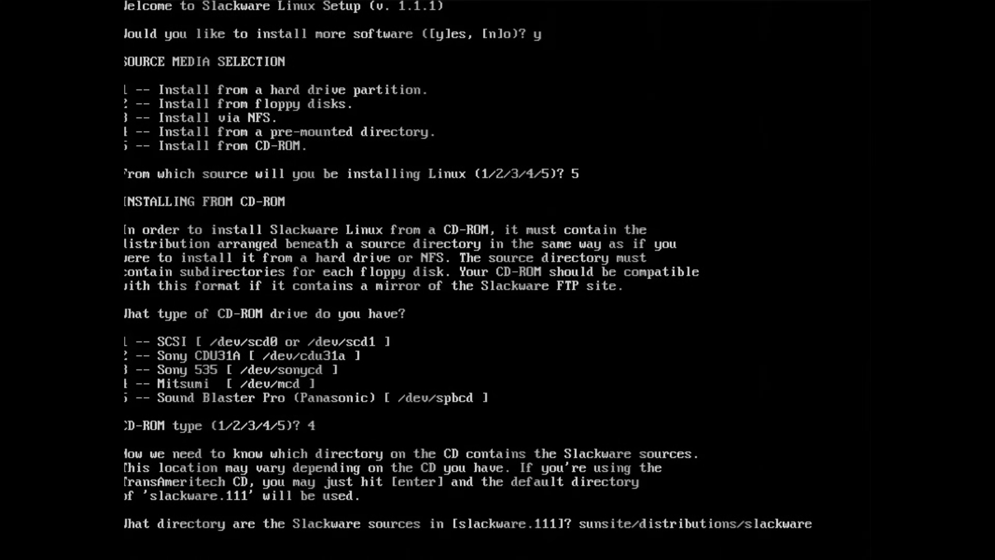
pyautogui.write('X XAP XS ')
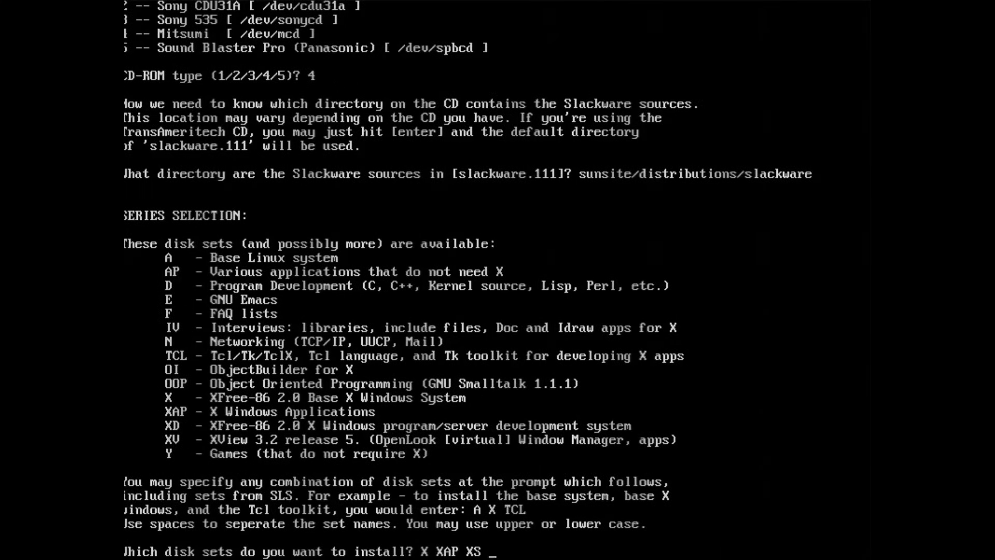
pyautogui.write('F XV')
# - Confirm disk sets X XAP XS F XV and choose PROMPT mode for package installation
pyautogui.press('Return')
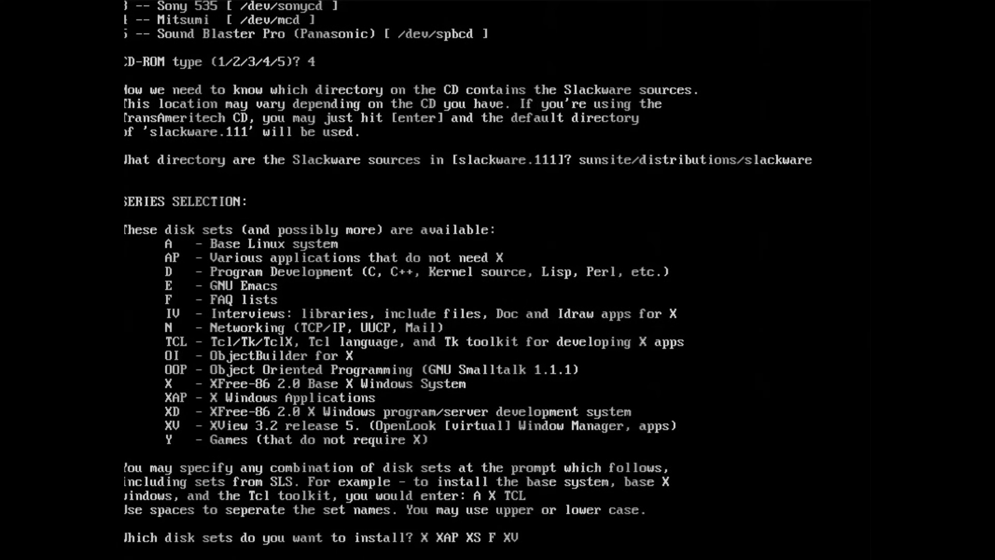
pyautogui.write('y')
pyautogui.press('Return')
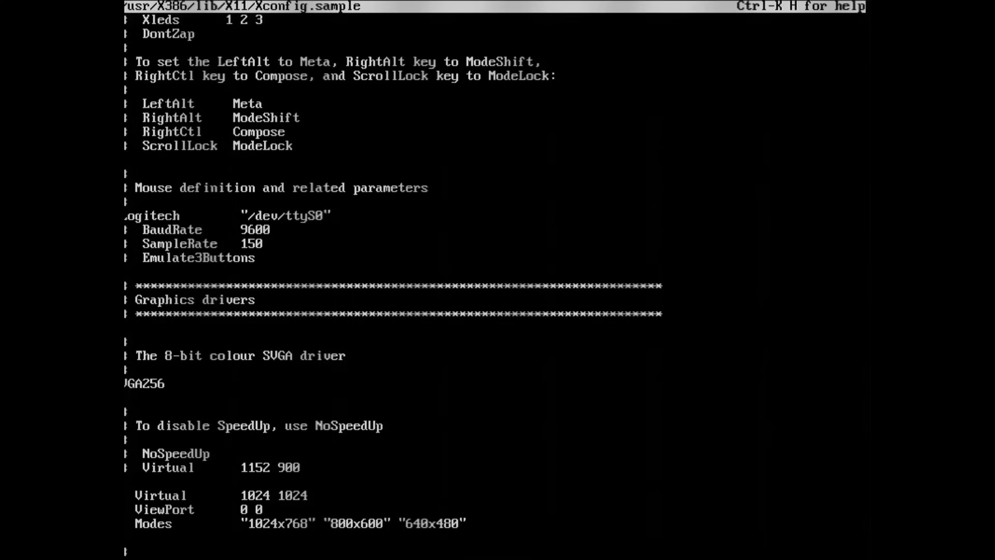
# - Insert # before the SVGA Virtual 1024 1024 and ViewPort lines in Xconfig.sample
pyautogui.press('pagedown')
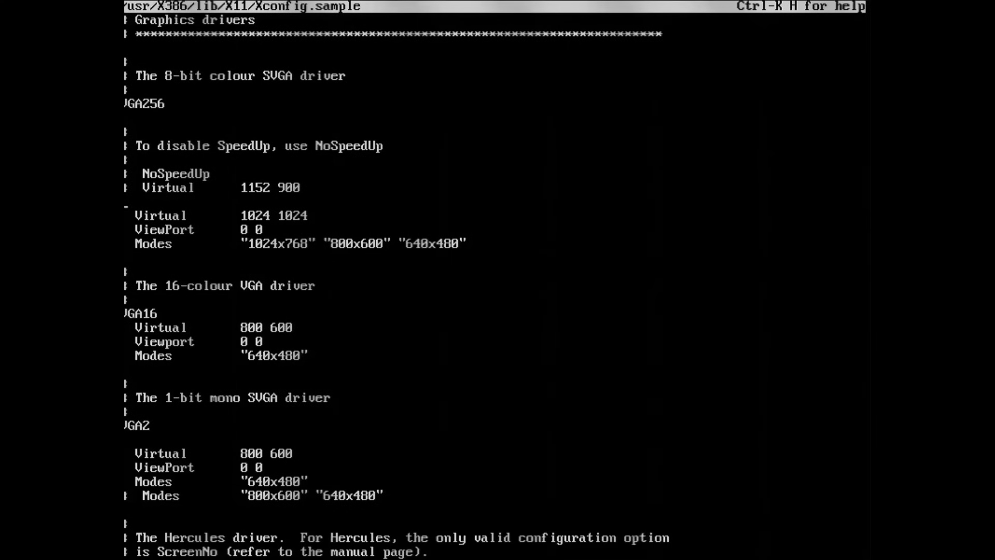
pyautogui.write('#')
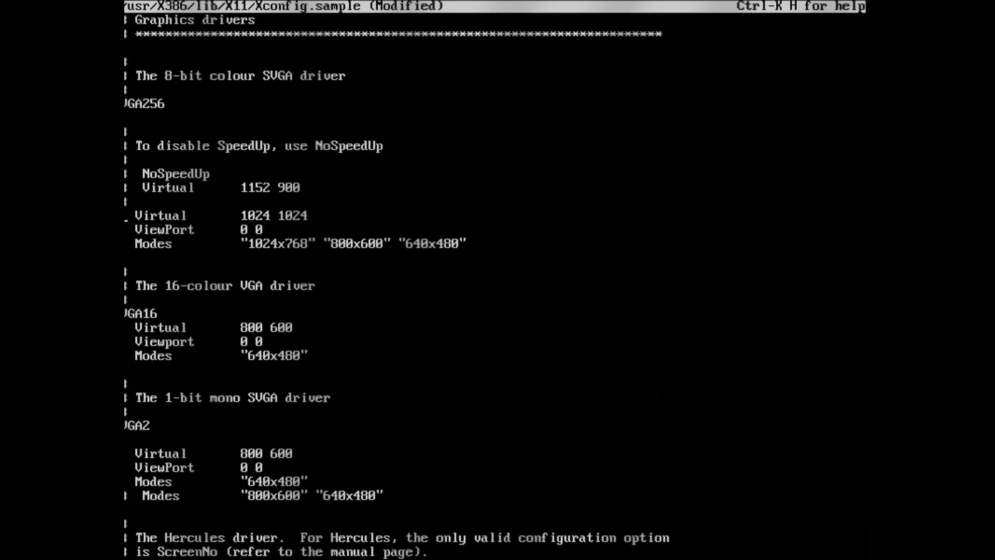
pyautogui.press('Down')
pyautogui.write('#')
pyautogui.press('Down')
pyautogui.write('#')
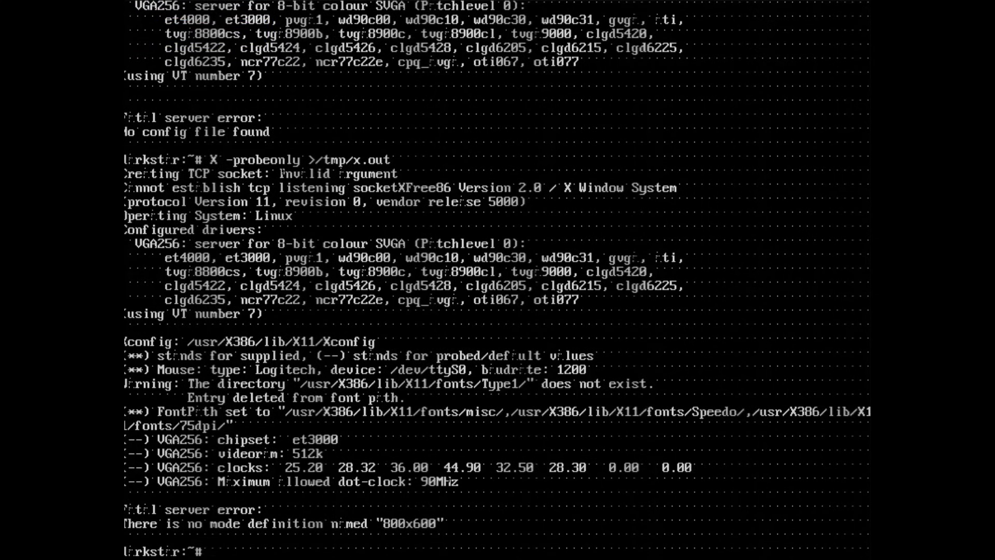
# - Run startx, then copy the floppy's xconfig over /usr/X386/lib/X11/Xconfig
pyautogui.write('startx')
pyautogui.press('Return')
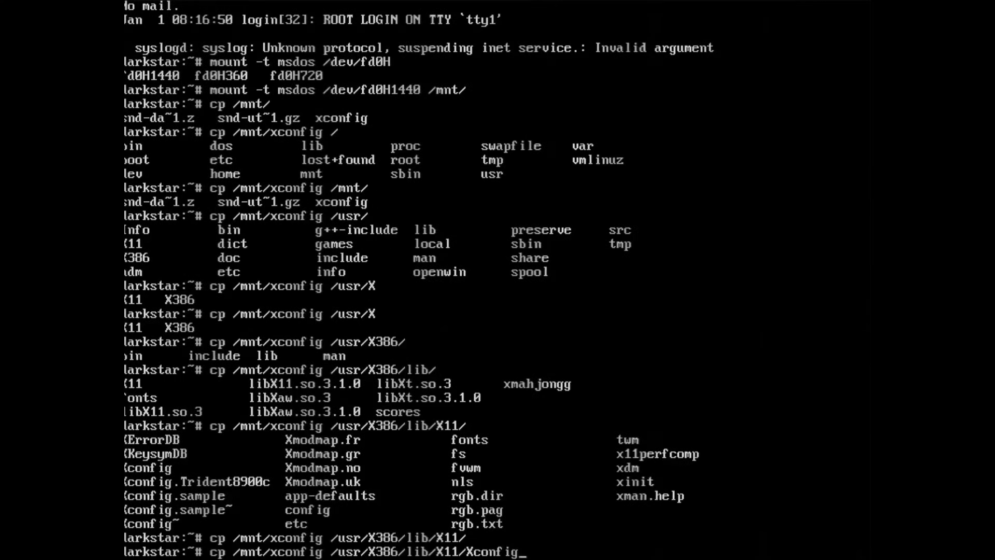
pyautogui.press('Return')
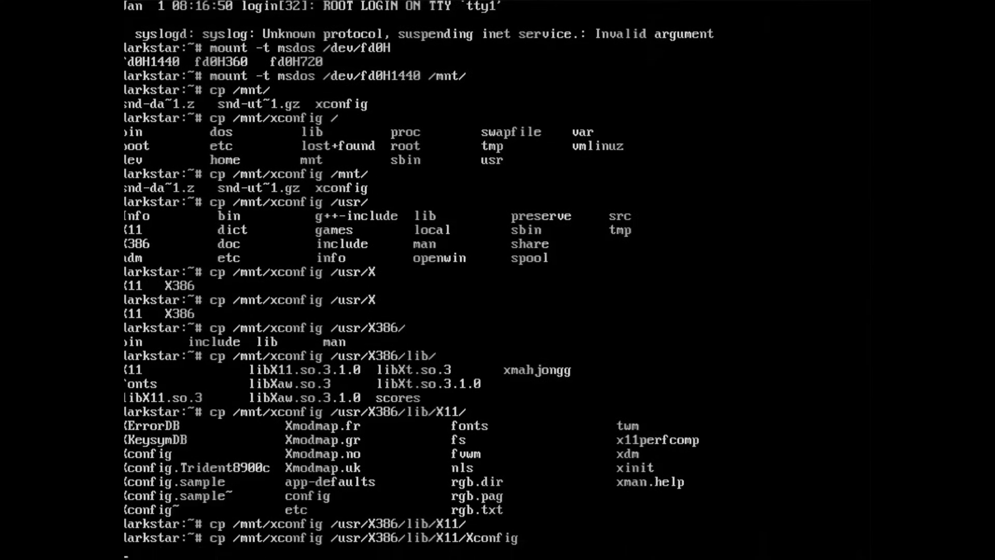
# - Run startx again to launch the X Window System
pyautogui.write('startx')
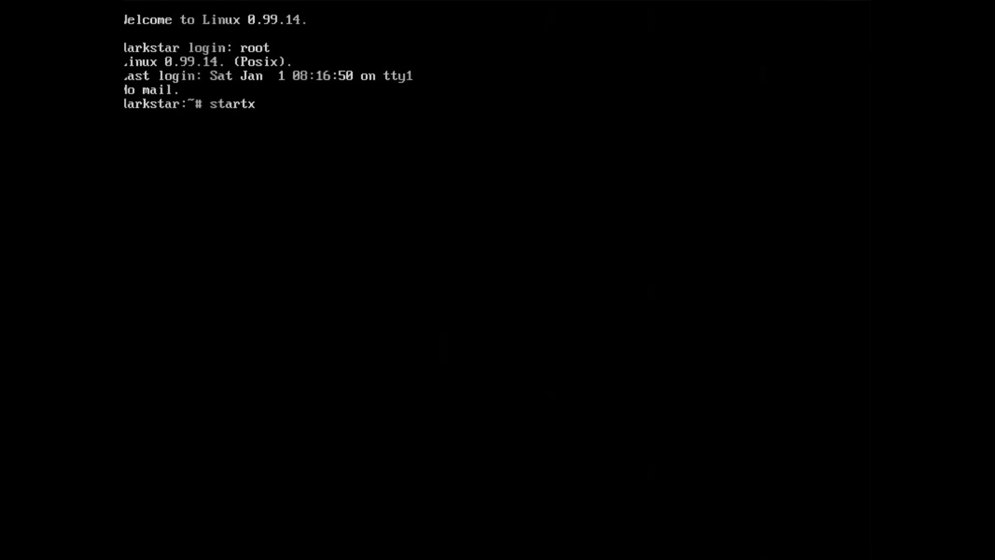
pyautogui.press('Return')
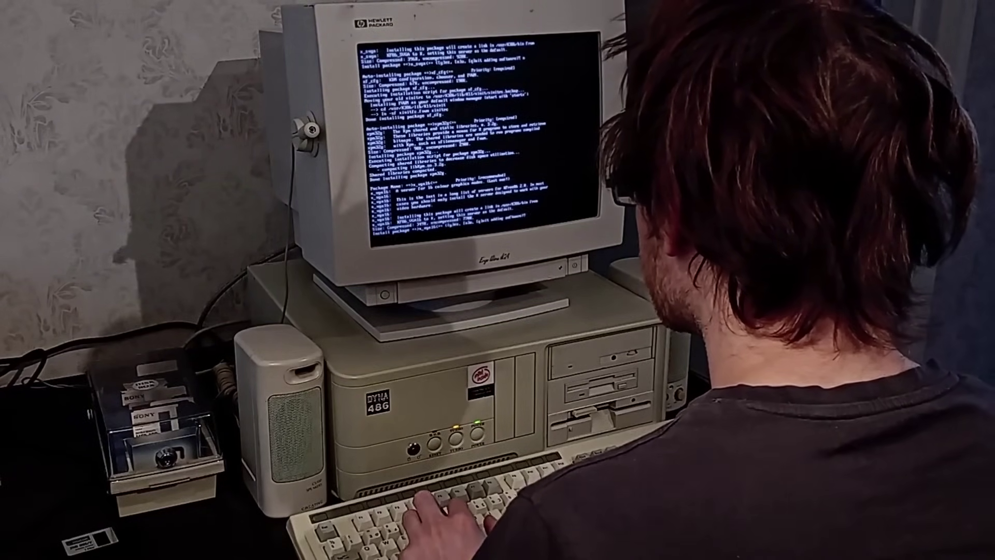
# - Answer y to install the x_vga16 package
pyautogui.write('y')
pyautogui.press('Return')
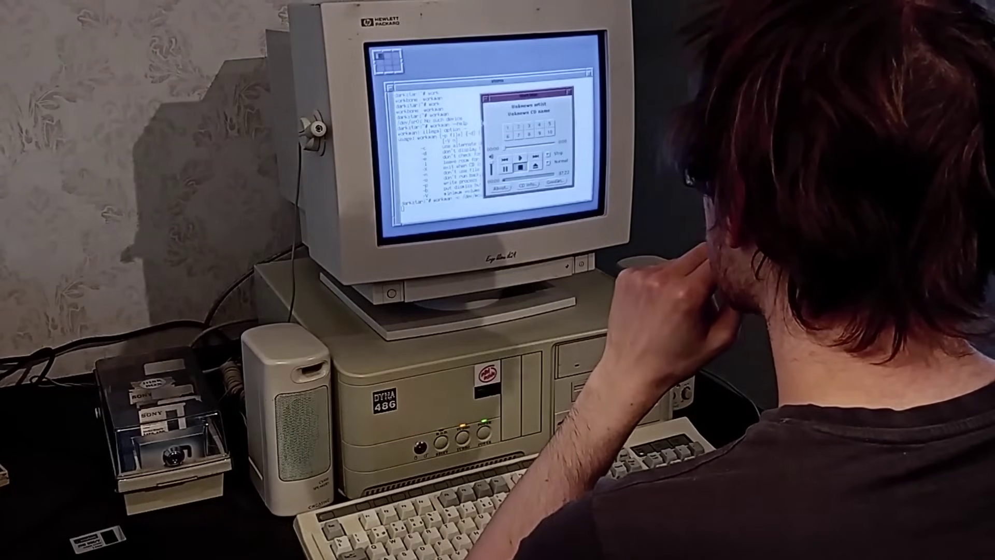
# - Play track 1 of the audio CD in WorkMan
pyautogui.click(523, 158)
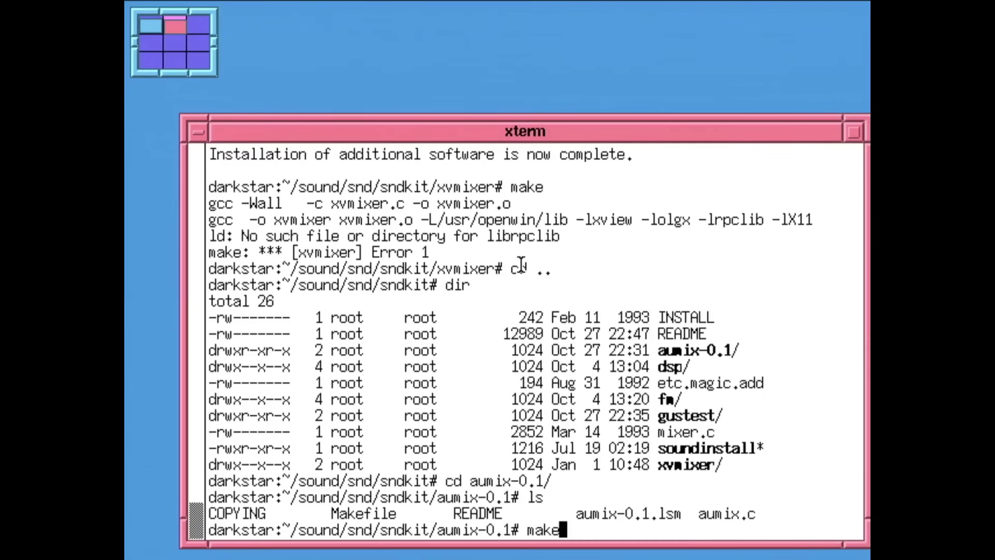
# - Run make in aumix-0.1, which fails because aumix.c cannot find ncurses.h
pyautogui.press('Return')
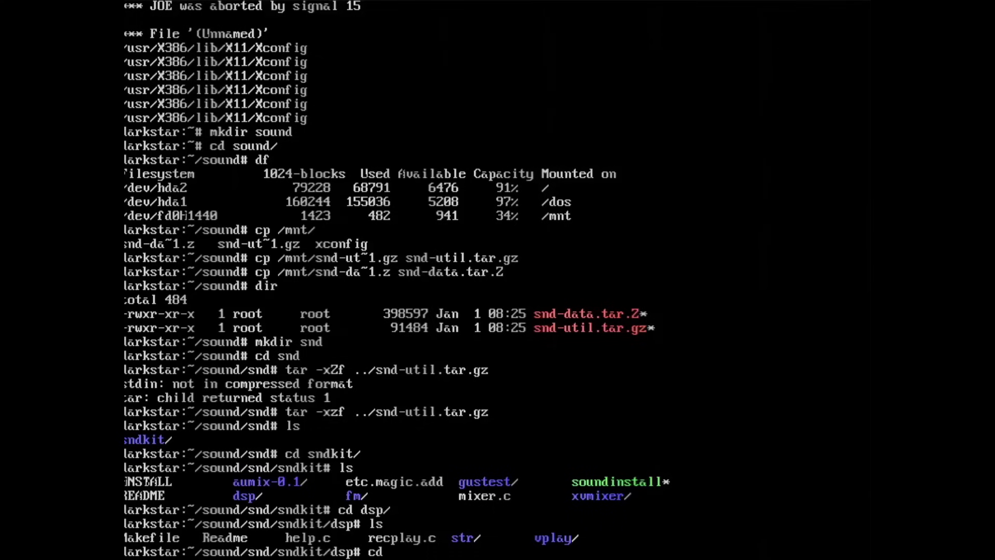
# - Enter the str directory and list its files
pyautogui.write('str/')
pyautogui.press('Return')
pyautogui.write('ls')
pyautogui.press('Return')
# - Build the str sound player with make, which fails with a parse error in help.c, and start viewing help.c with less
pyautogui.write('make')
pyautogui.press('Return')
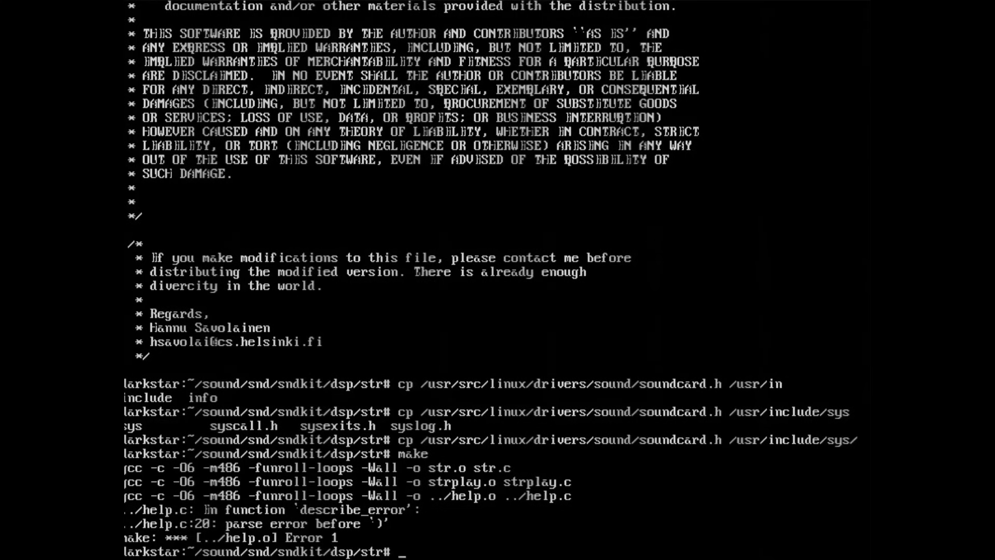
pyautogui.write('less hel')
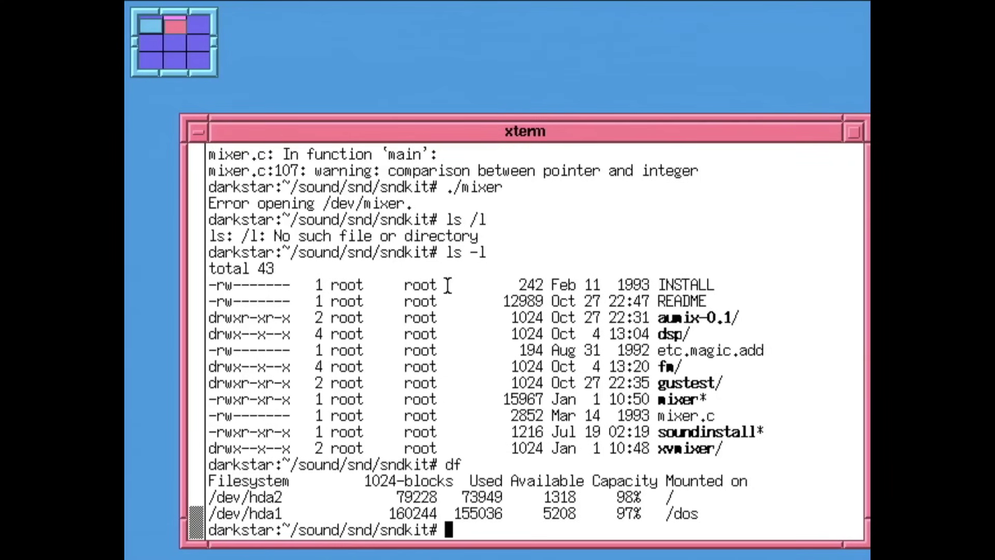
# - Replace fvwm with olvwm using Exit Fvwm > Start olvwm from the Utilities menu
pyautogui.click(438, 114)
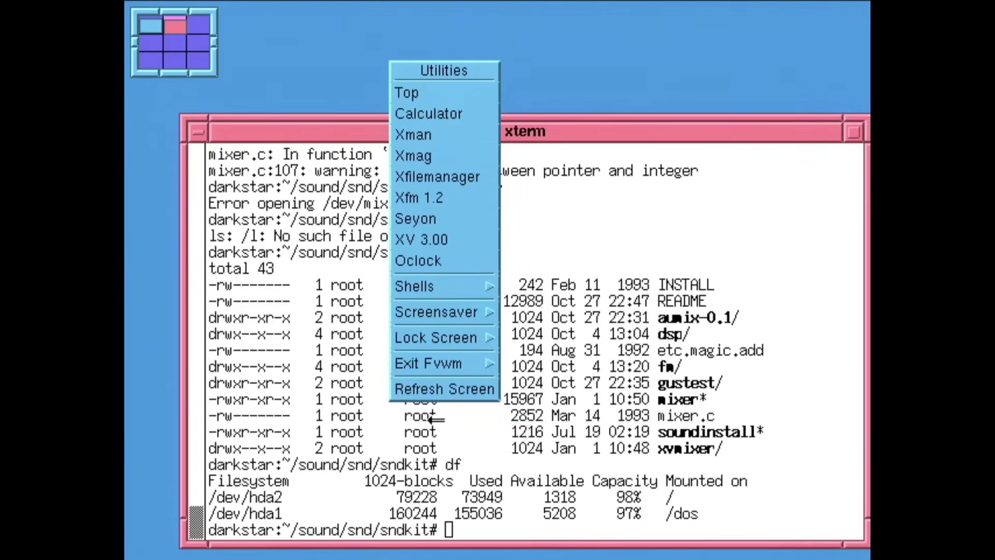
pyautogui.moveTo(480, 365)
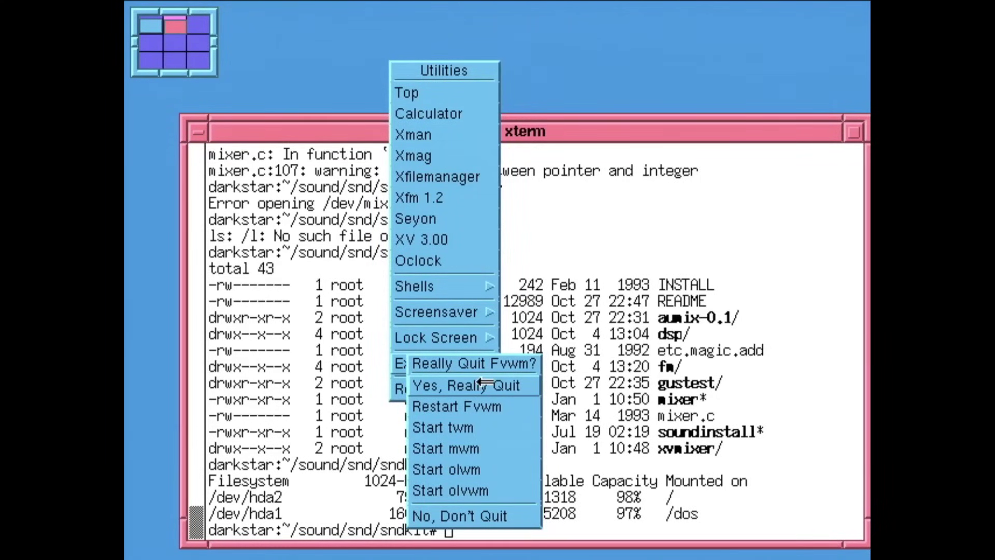
pyautogui.click(474, 470)
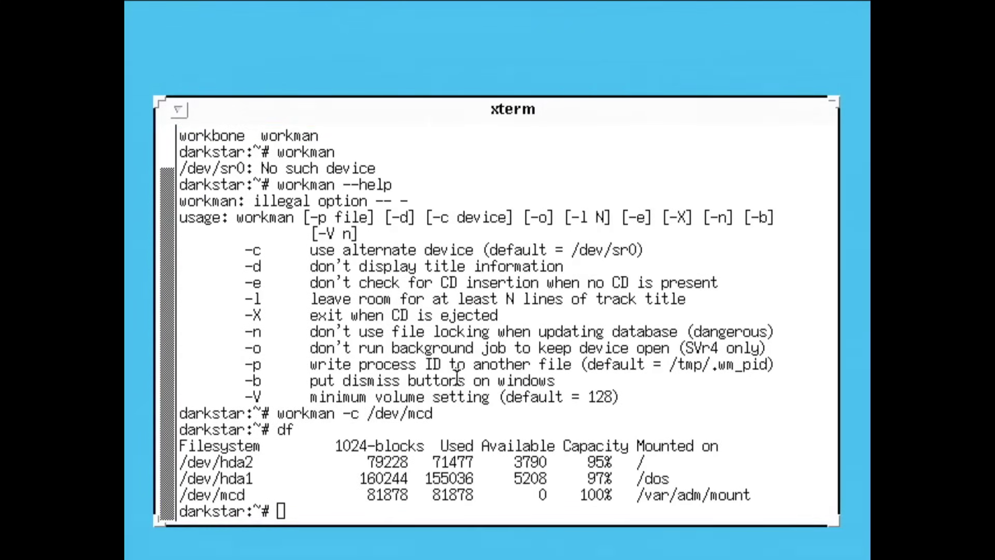
# - Launch Spider from the workspace Games menu, then iconify and restore its window
pyautogui.click(457, 42)
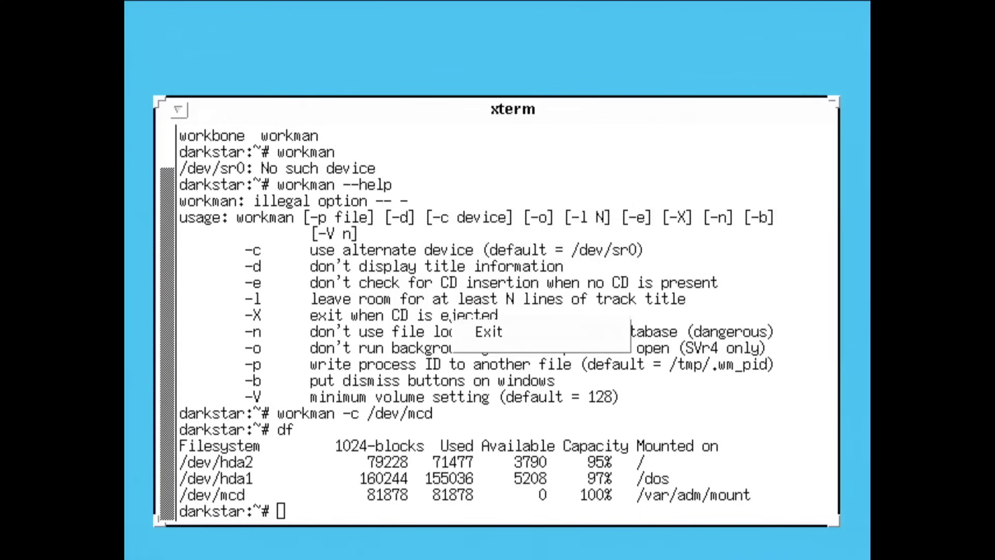
pyautogui.rightClick(456, 44)
pyautogui.click(506, 111)
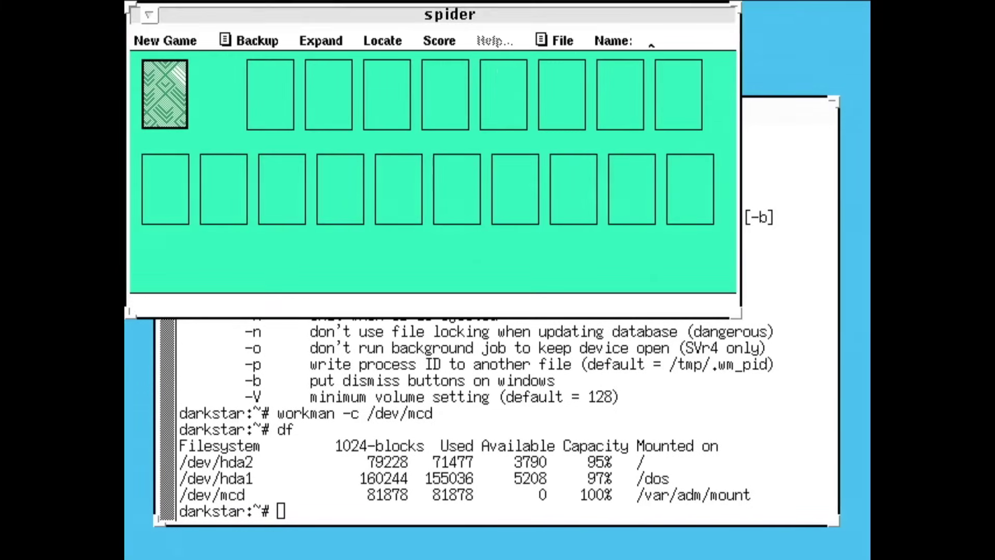
pyautogui.click(148, 14)
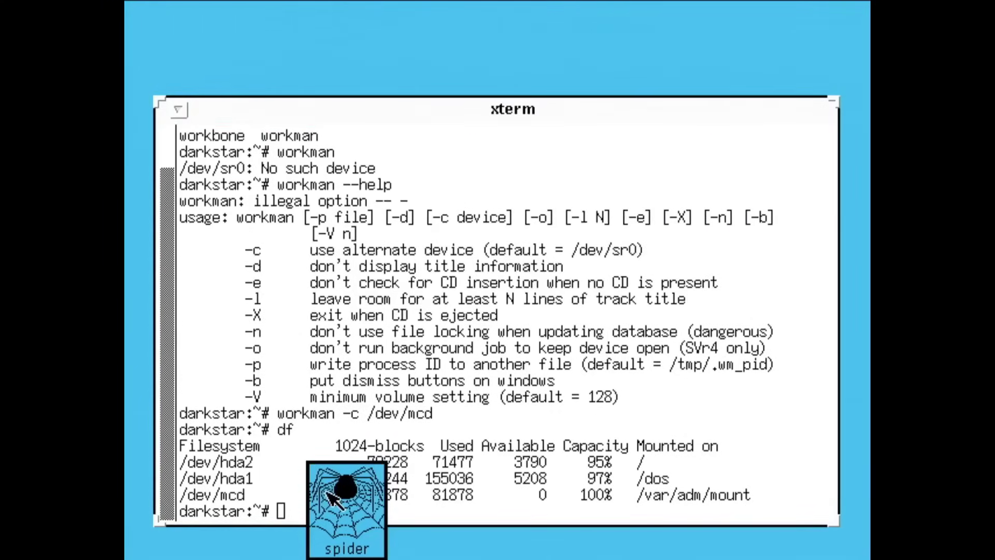
pyautogui.doubleClick(329, 493)
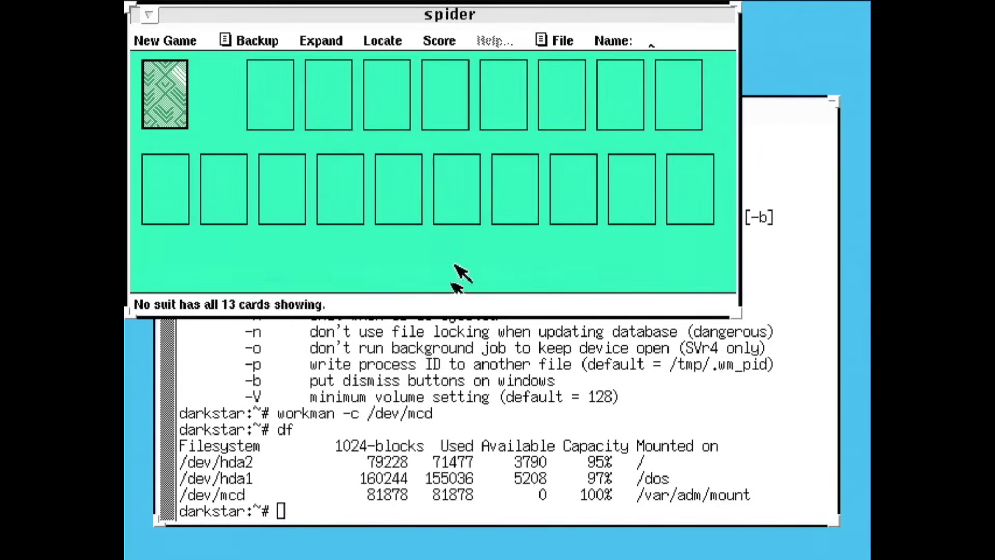